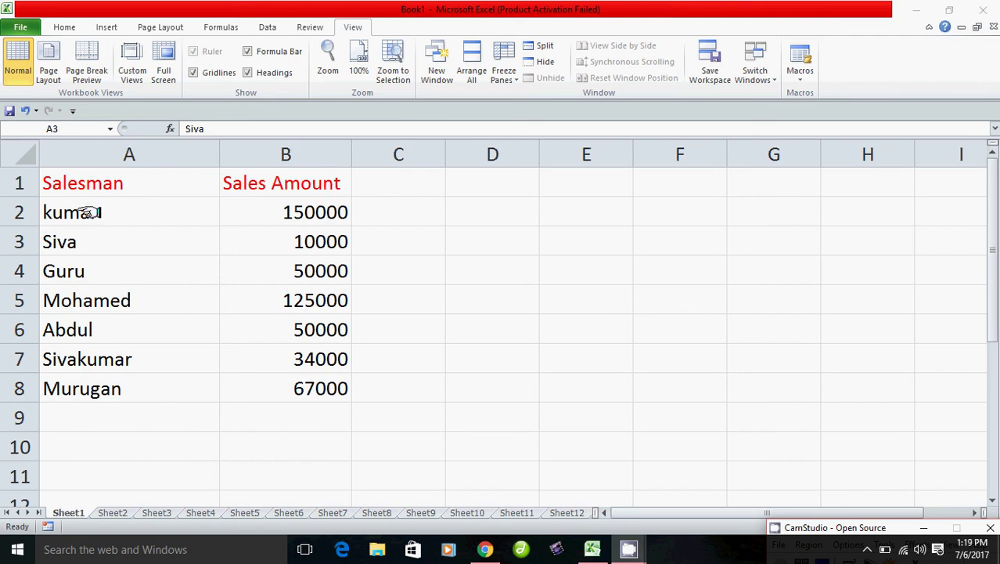
- Look through Sheet1, Sheet2, Sheet3 and the Total Sales Amount summary sheet
{"action": "left_click", "coordinate": [112, 512]}
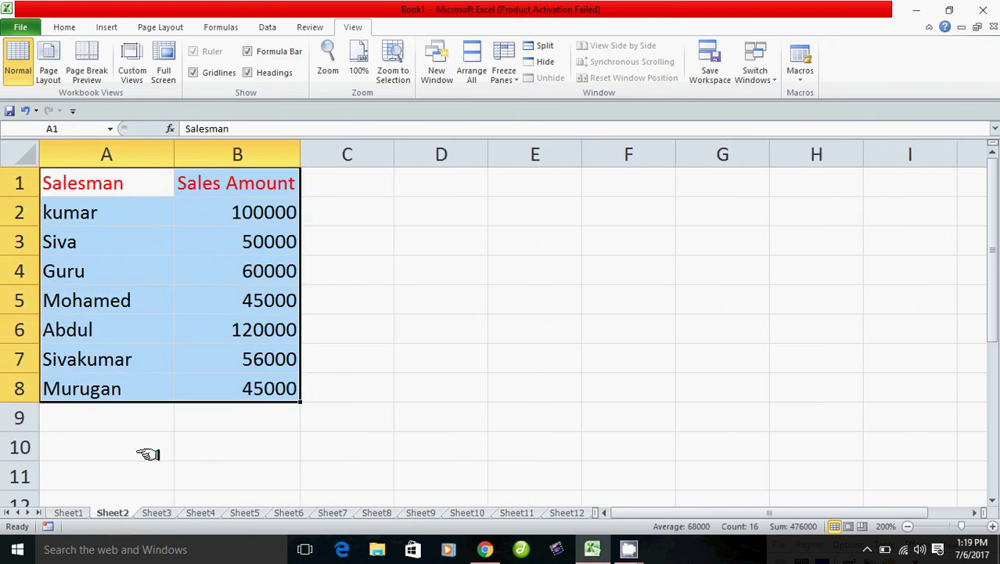
{"action": "left_click", "coordinate": [158, 513]}
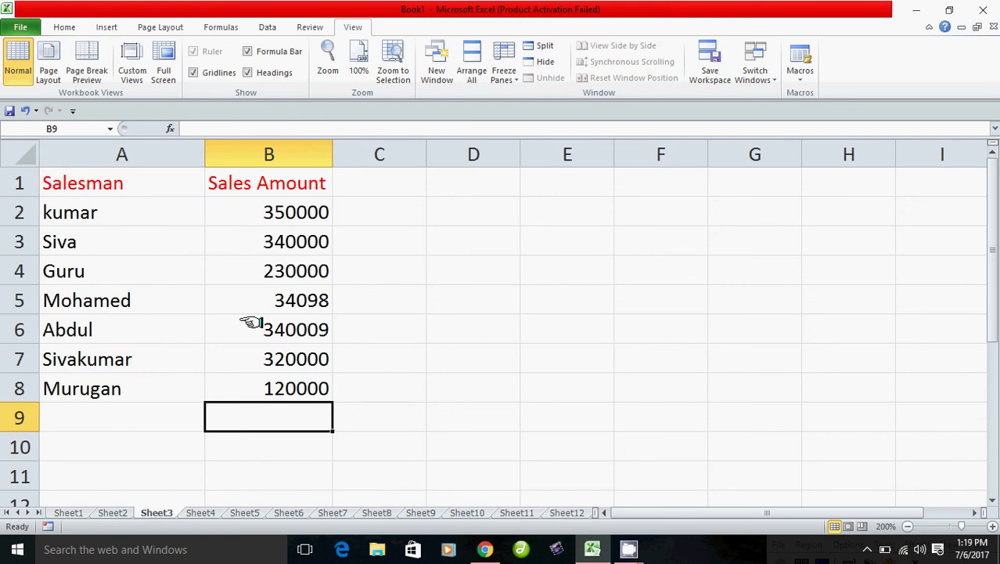
{"action": "left_click", "coordinate": [200, 512]}
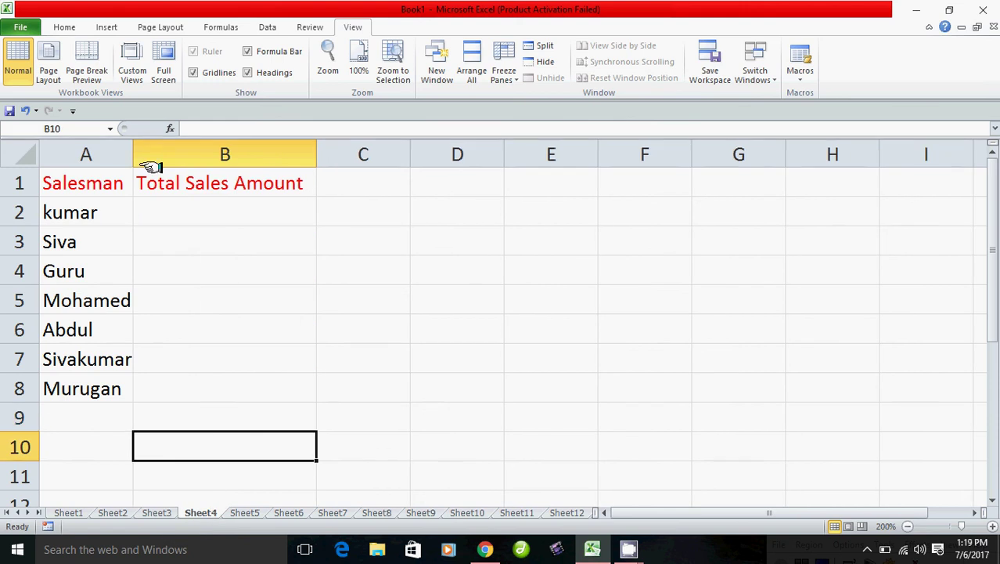
{"action": "left_click", "coordinate": [69, 512]}
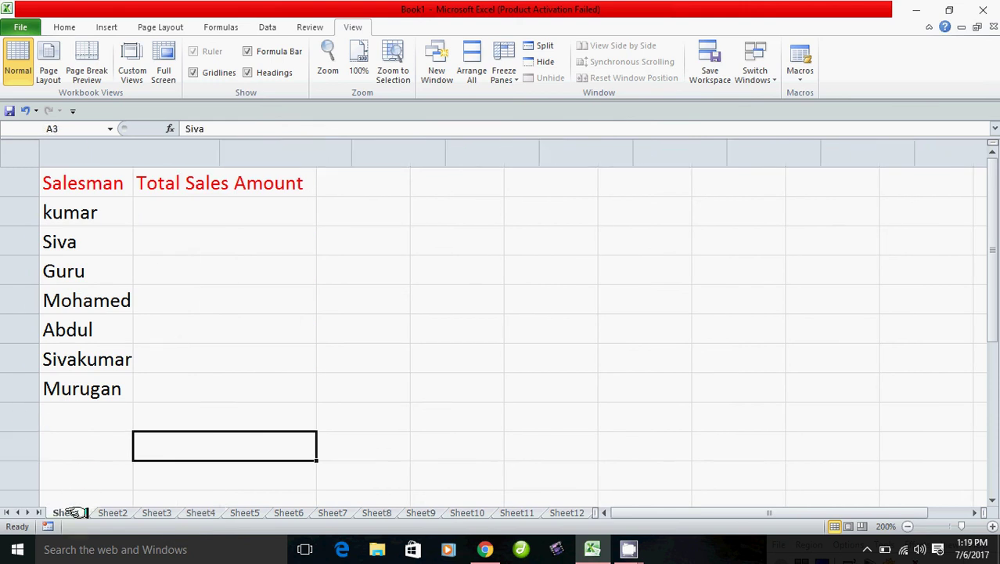
{"action": "left_click", "coordinate": [112, 512]}
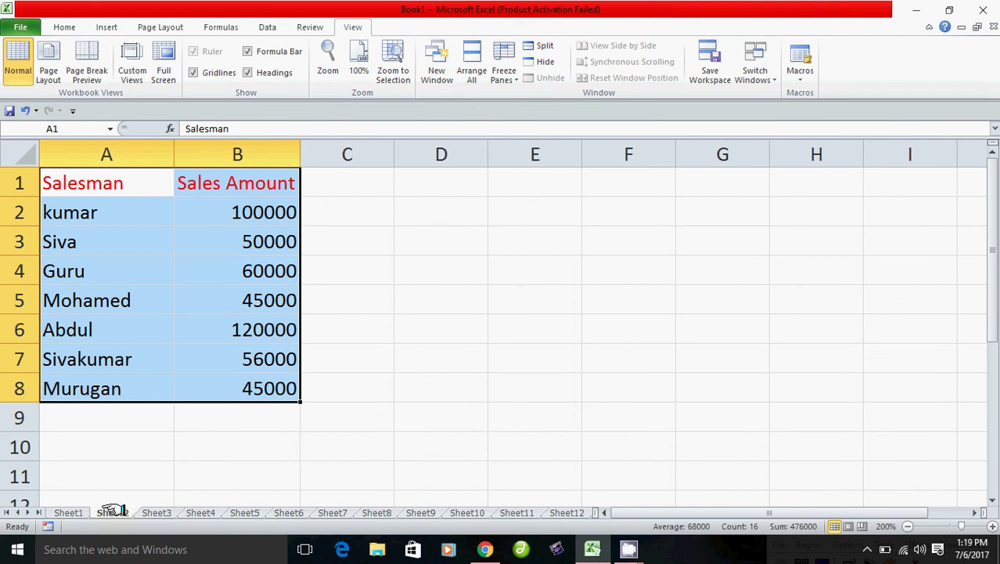
{"action": "left_click", "coordinate": [151, 512]}
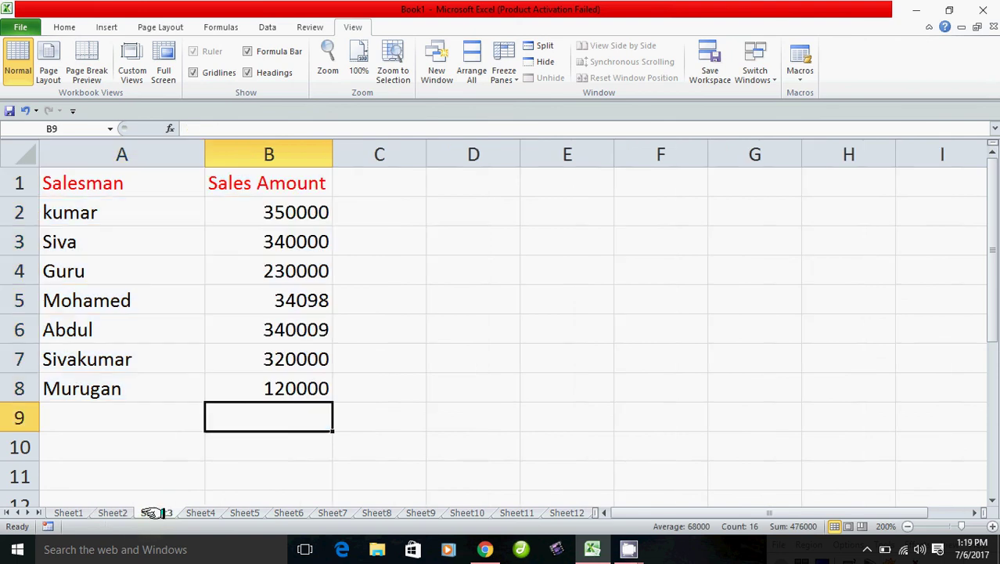
{"action": "left_click", "coordinate": [200, 512]}
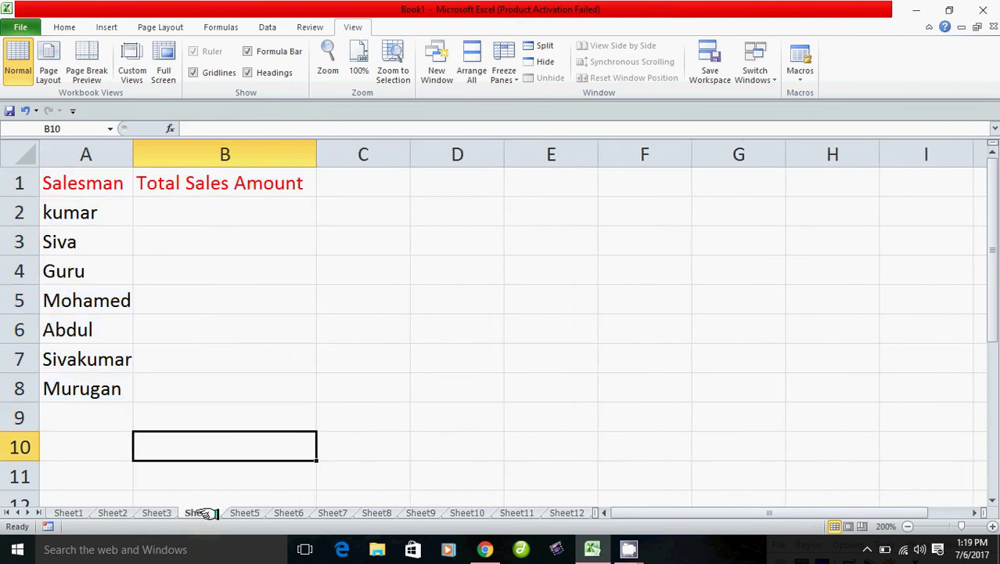
{"action": "left_click", "coordinate": [62, 512]}
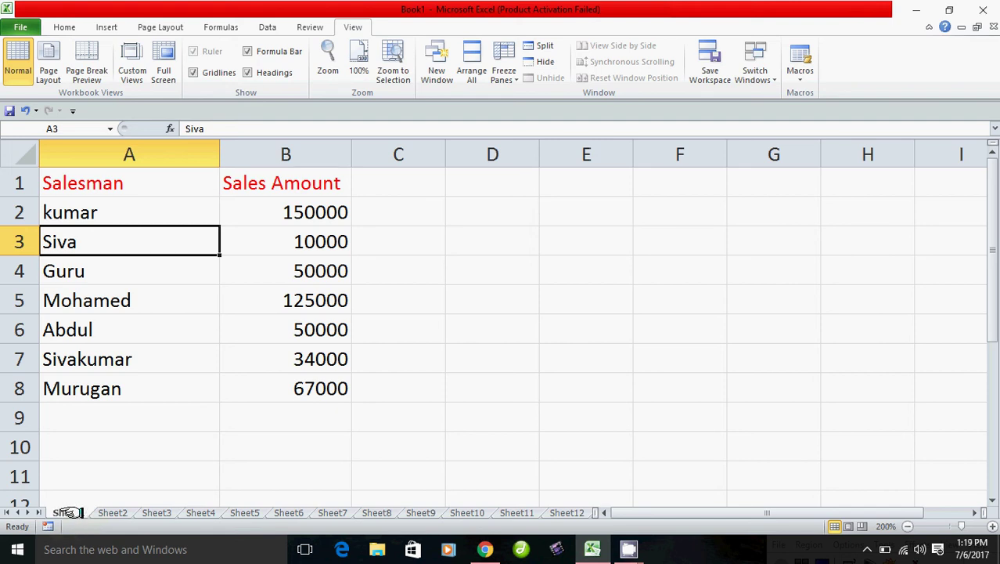
- Rename Sheet1 to Jan2017
{"action": "right_click", "coordinate": [69, 512]}
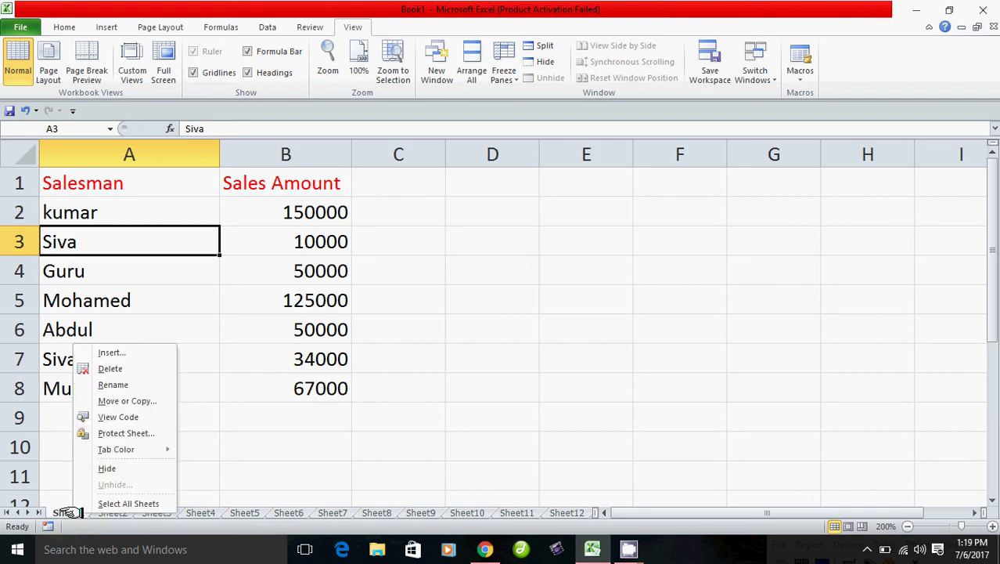
{"action": "left_click", "coordinate": [129, 385]}
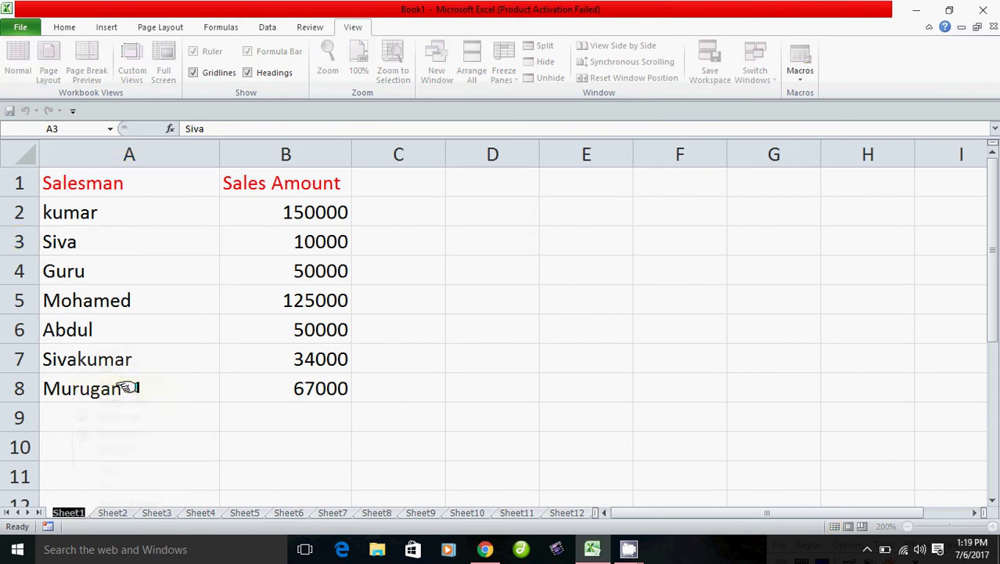
{"action": "type", "text": "Jan"}
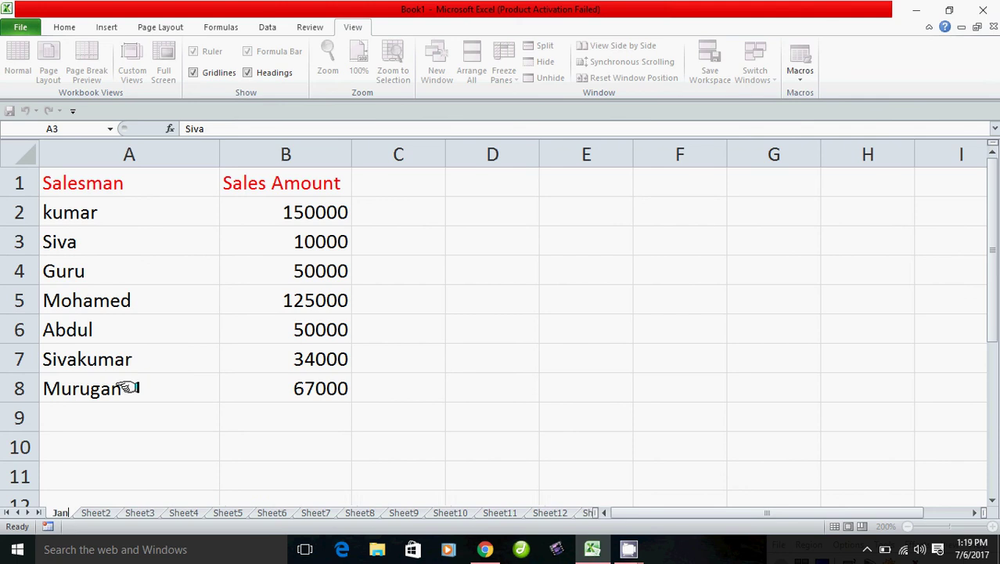
{"action": "type", "text": "1"}
{"action": "key", "text": "BackSpace"}
{"action": "type", "text": "2017"}
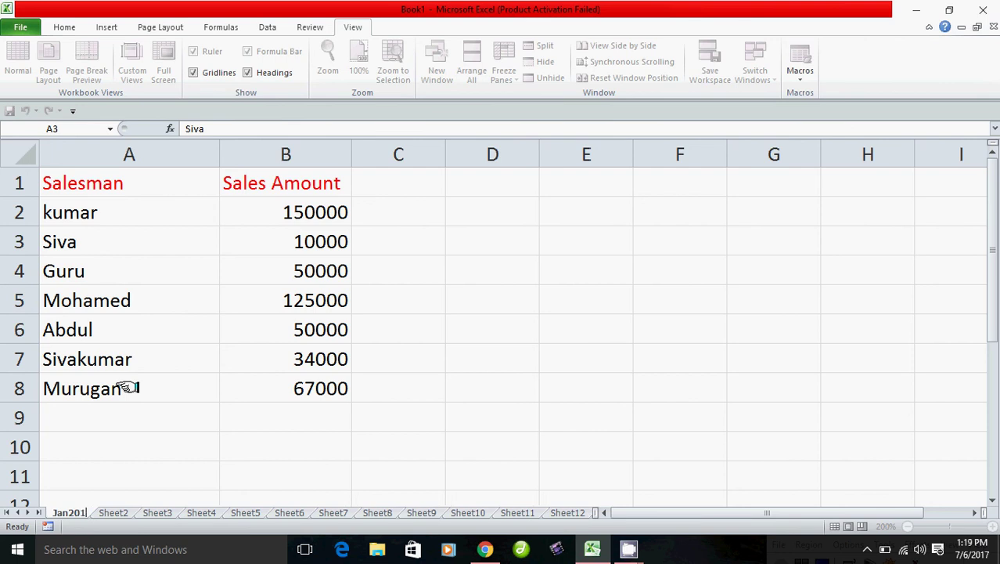
{"action": "left_click", "coordinate": [124, 512]}
{"action": "left_click", "coordinate": [123, 513]}
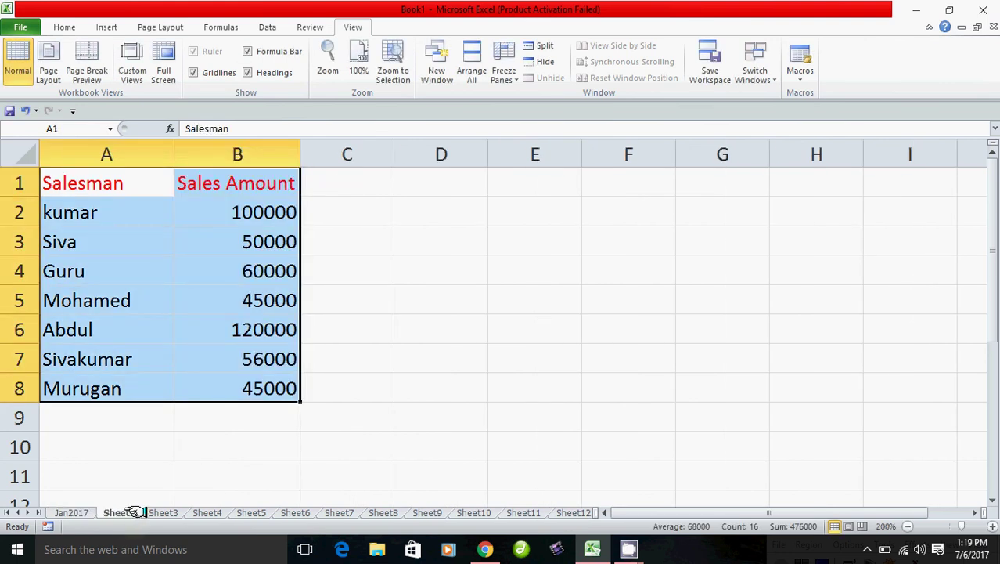
- Rename Sheet2 to Feb2017
{"action": "right_click", "coordinate": [123, 512]}
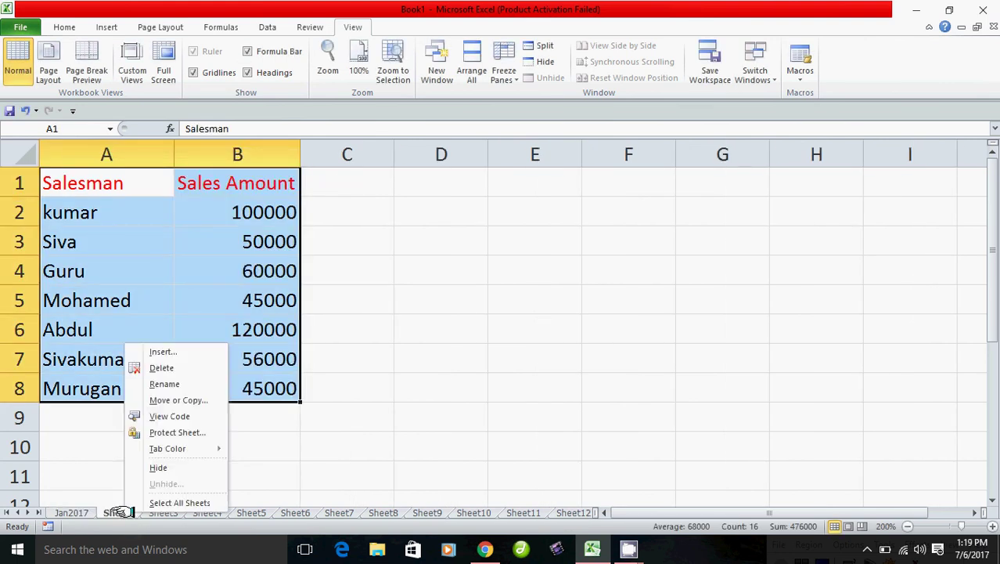
{"action": "left_click", "coordinate": [167, 383]}
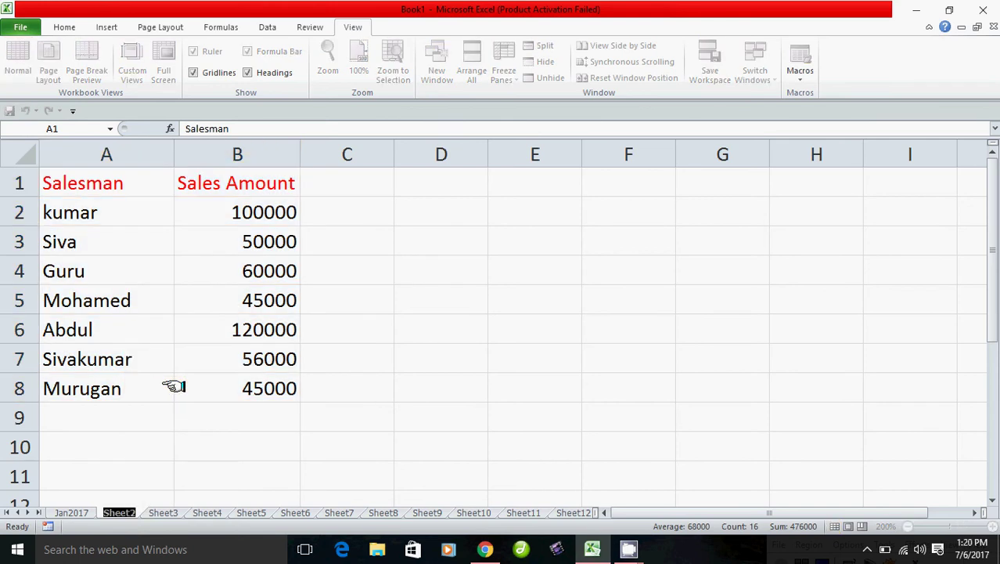
{"action": "type", "text": "fe"}
{"action": "key", "text": "BackSpace"}
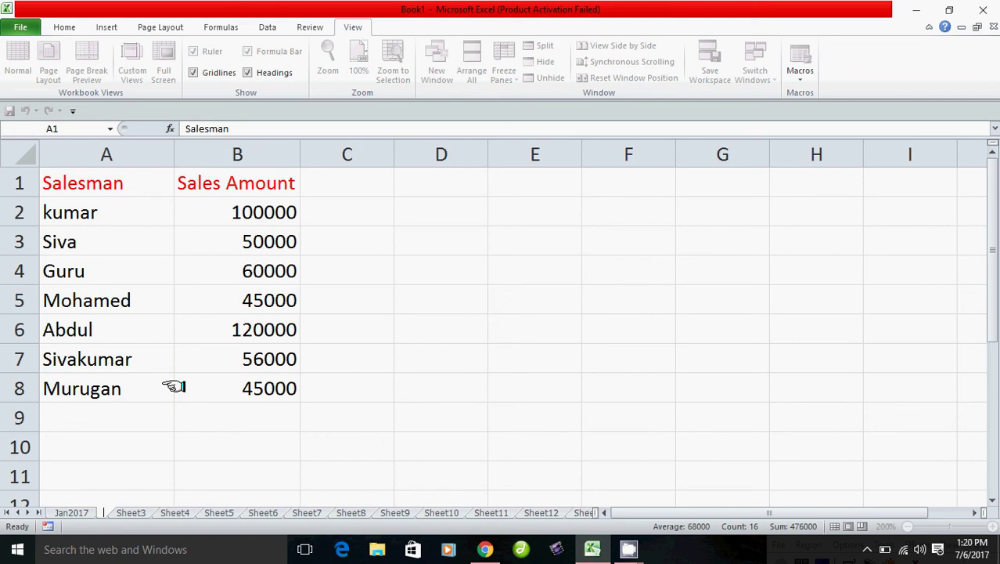
{"action": "type", "text": "eb"}
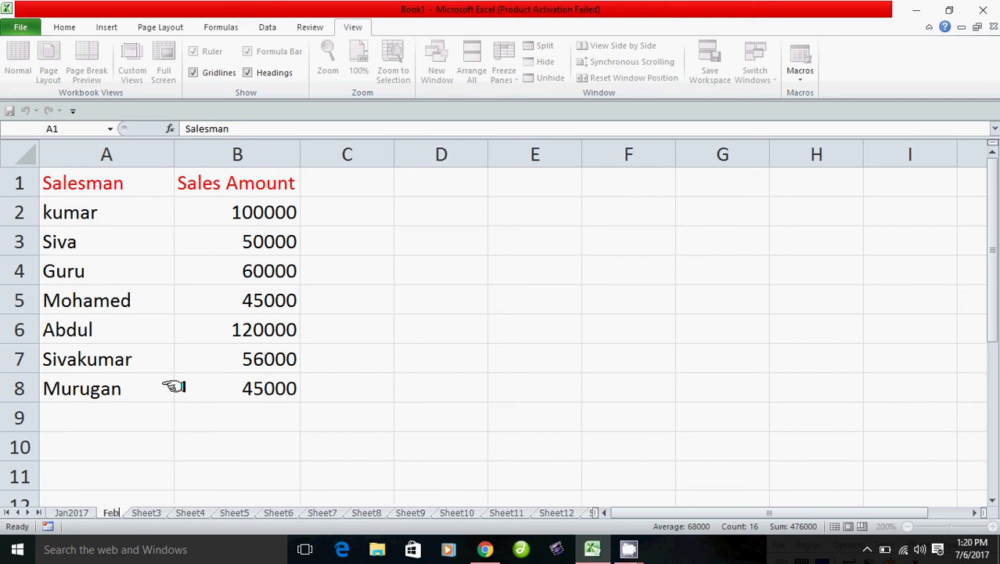
{"action": "type", "text": "2017"}
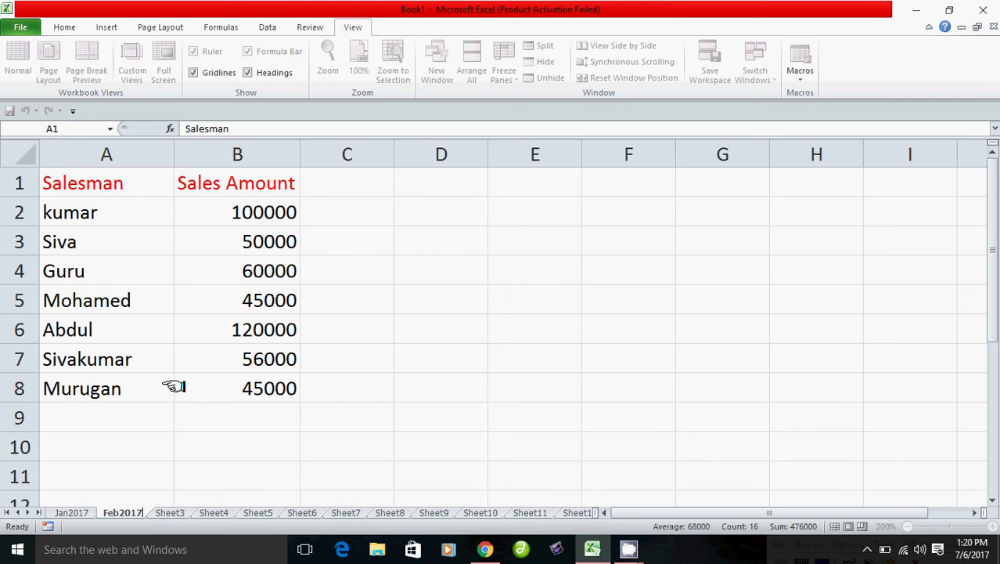
{"action": "left_click", "coordinate": [167, 512]}
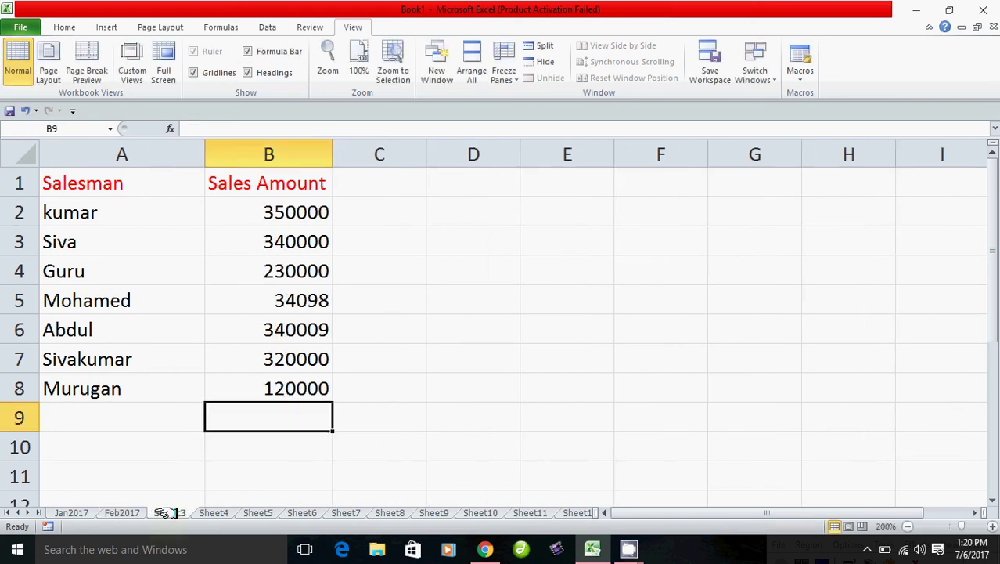
- Rename Sheet3 to Mar2017
{"action": "right_click", "coordinate": [164, 512]}
{"action": "left_click", "coordinate": [165, 512]}
{"action": "right_click", "coordinate": [169, 511]}
{"action": "left_click", "coordinate": [208, 381]}
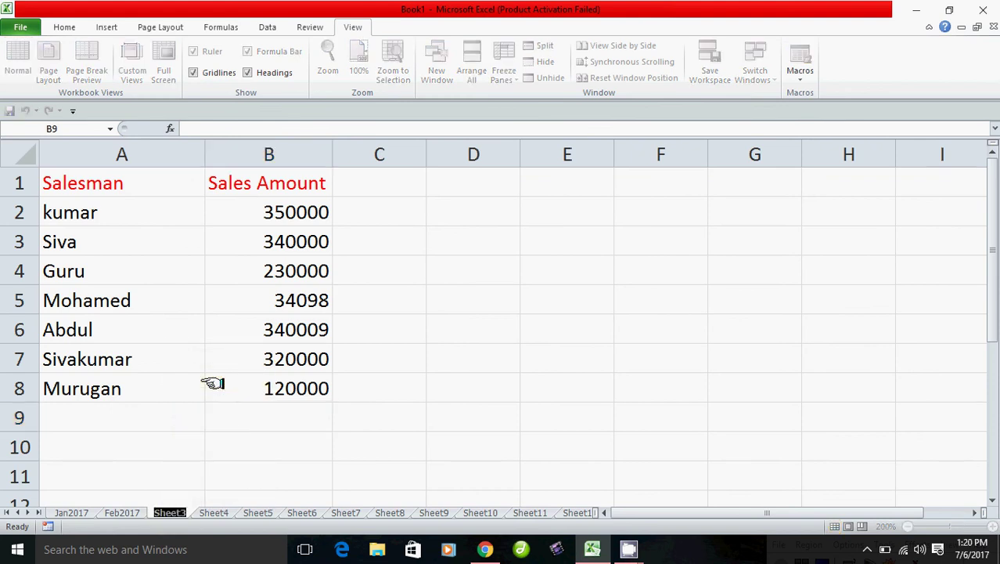
{"action": "type", "text": "Mar2017"}
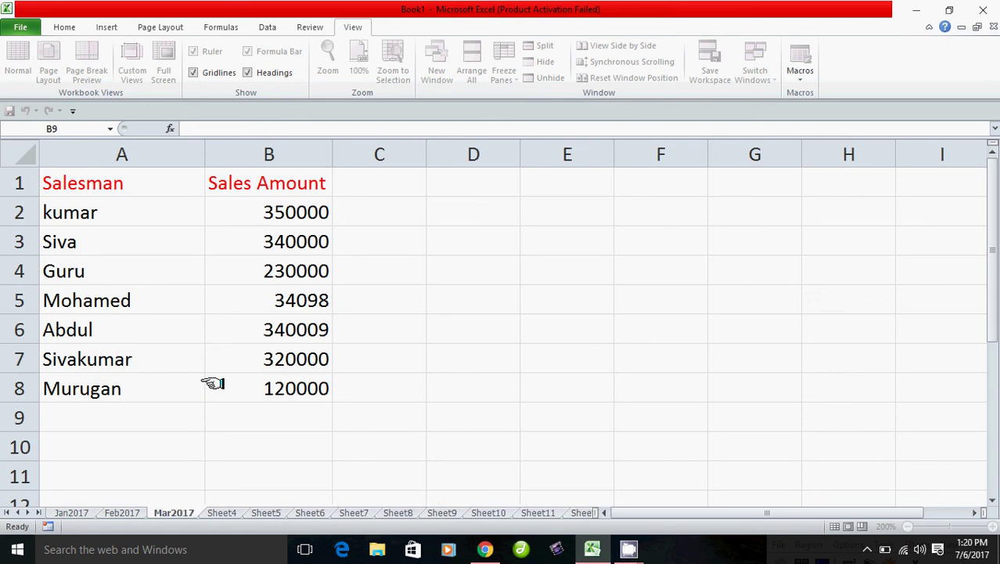
- Look through the Jan2017, Feb2017 and Mar2017 sheets and the salesman names in column A
{"action": "left_click", "coordinate": [65, 512]}
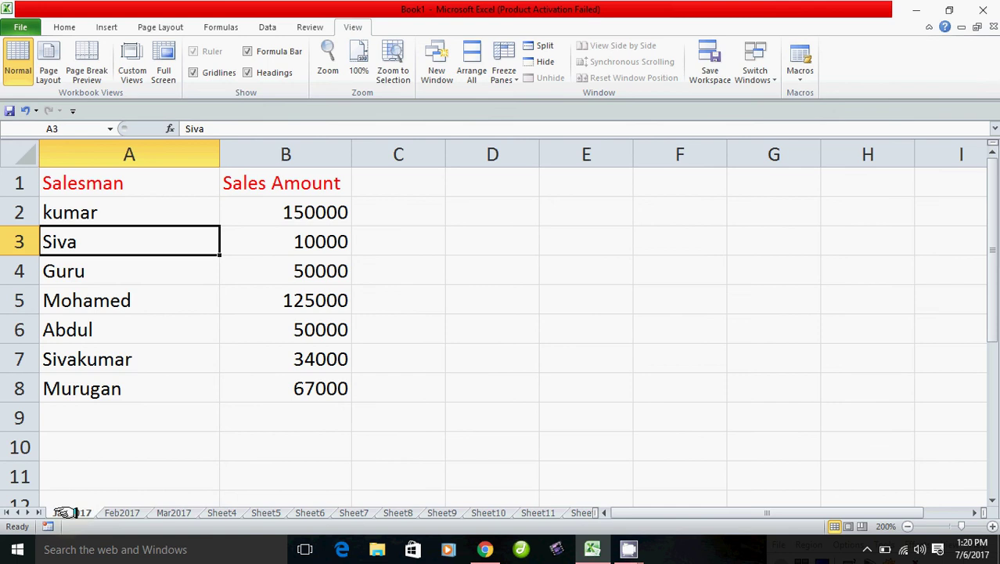
{"action": "left_click", "coordinate": [121, 512]}
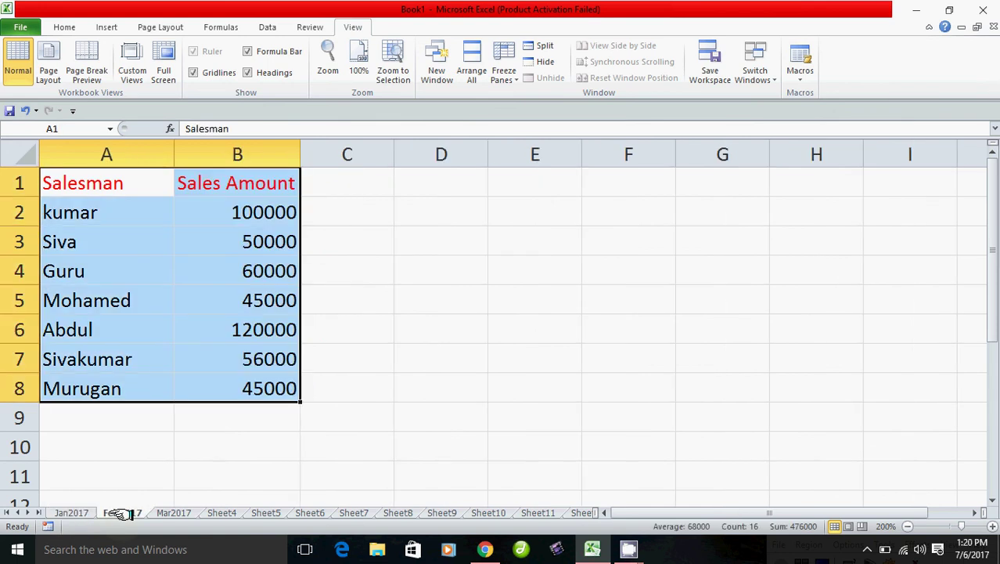
{"action": "left_click", "coordinate": [171, 513]}
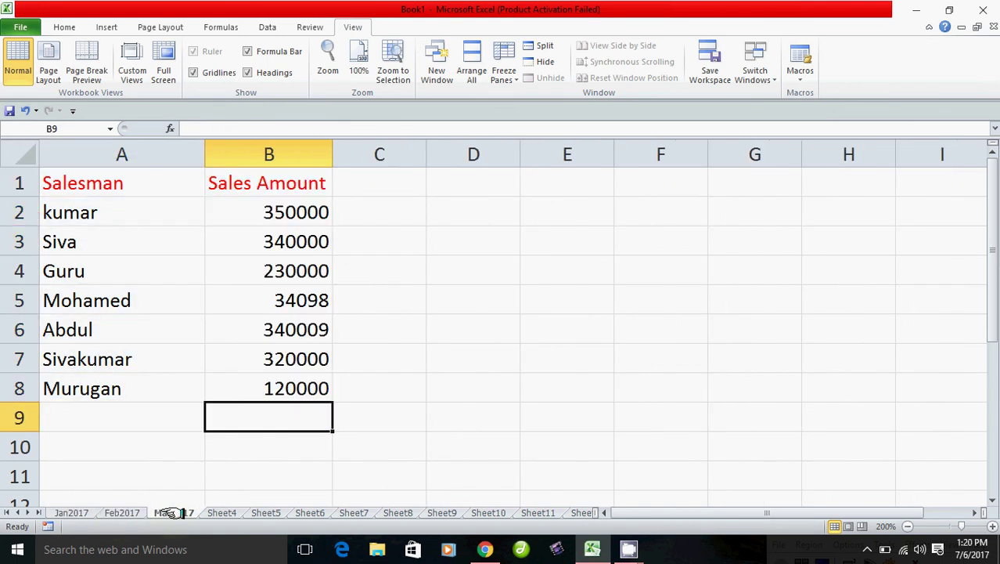
{"action": "left_click", "coordinate": [119, 188]}
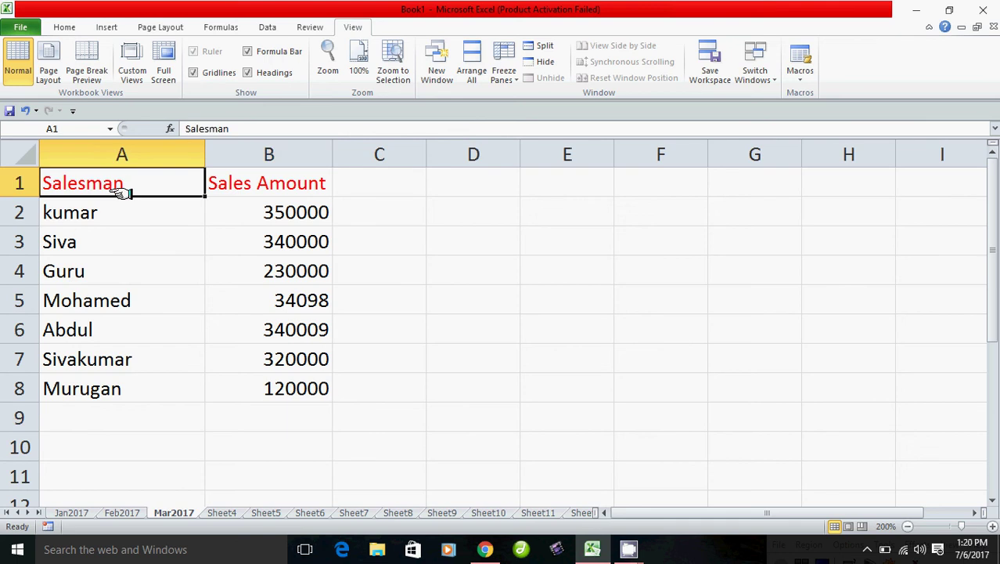
{"action": "left_click", "coordinate": [115, 212]}
{"action": "left_click", "coordinate": [117, 241]}
{"action": "left_click", "coordinate": [119, 271]}
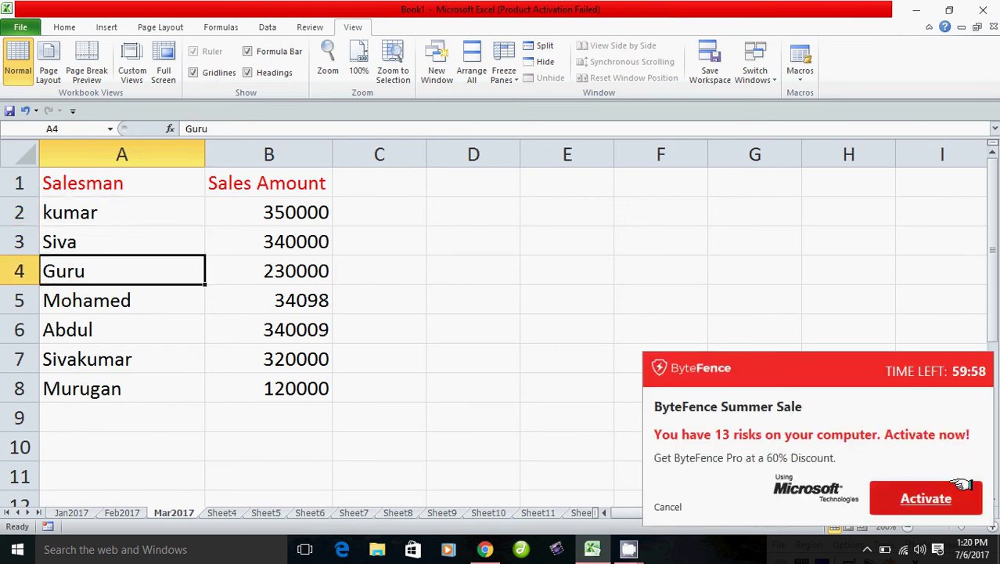
- Close the ByteFence advert, select cell A2, and go to Sheet4
{"action": "left_click", "coordinate": [667, 507]}
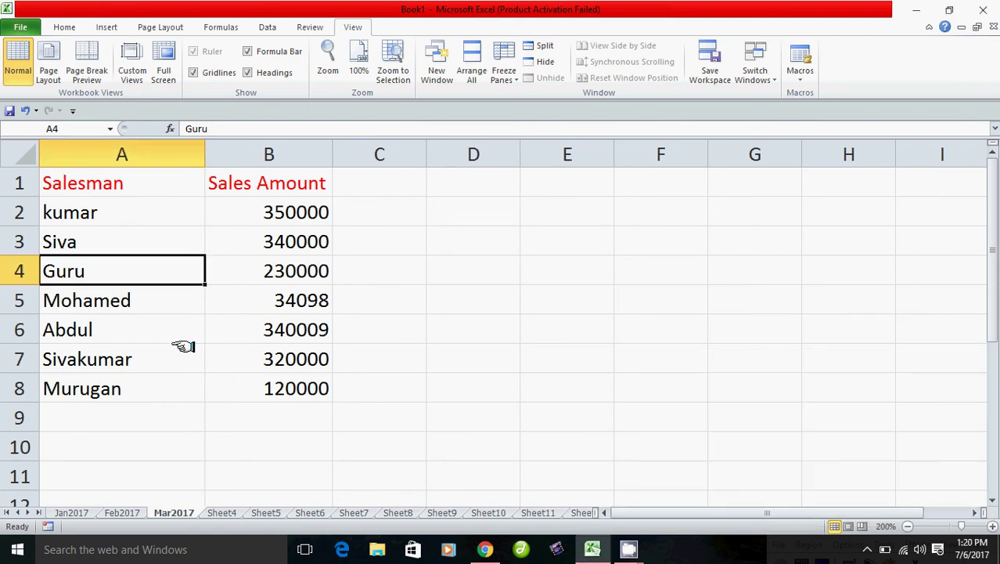
{"action": "left_click", "coordinate": [127, 214]}
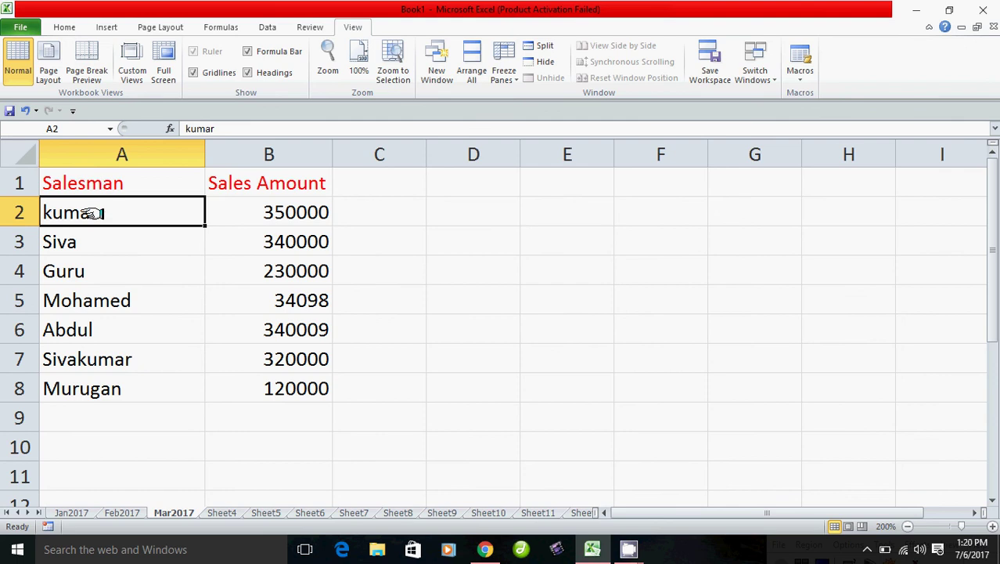
{"action": "left_click", "coordinate": [221, 512]}
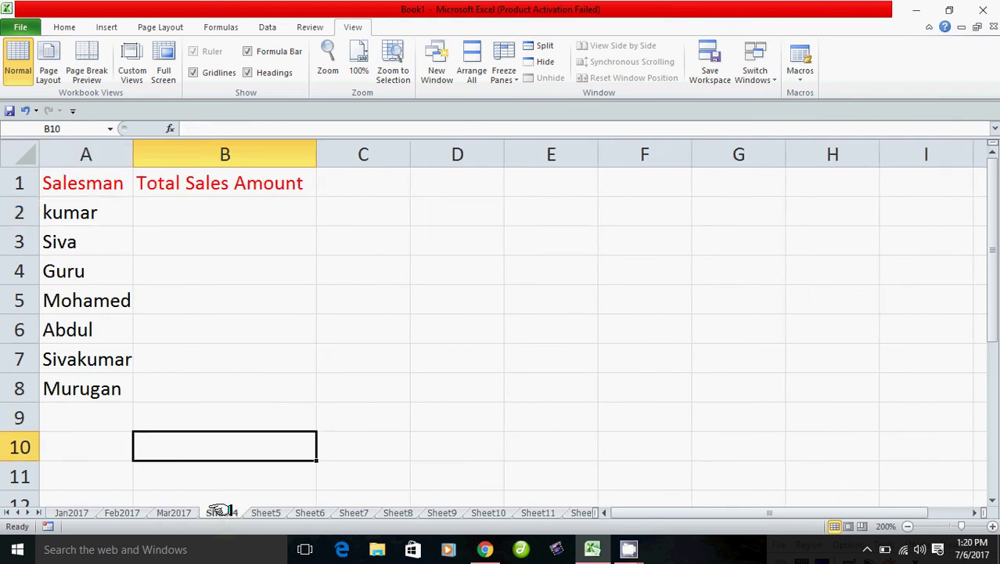
- Rename Sheet4 to 'Total Sales Amount', then go back to the Jan2017 sheet
{"action": "right_click", "coordinate": [222, 511]}
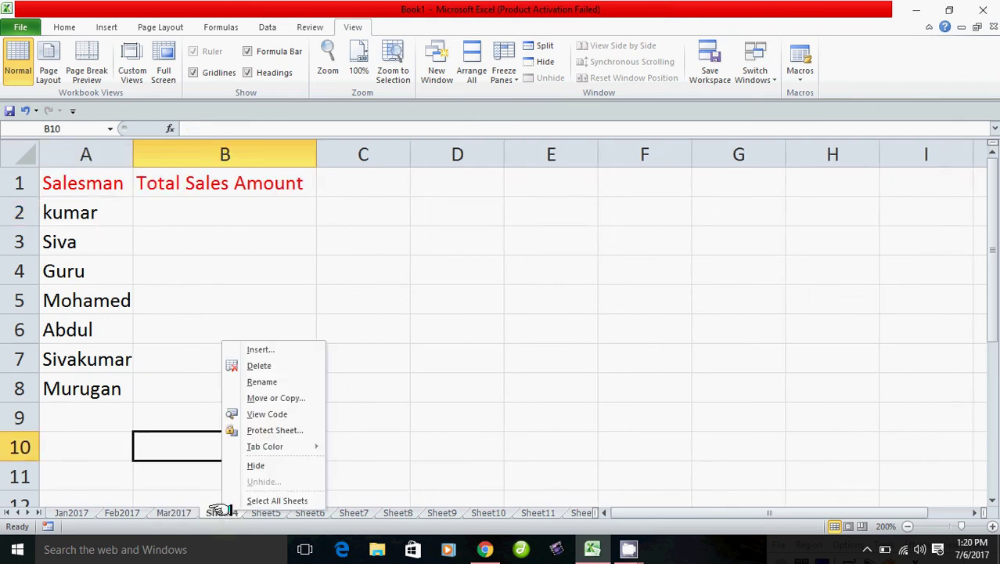
{"action": "left_click", "coordinate": [266, 383]}
{"action": "type", "text": "Total Sales Amount"}
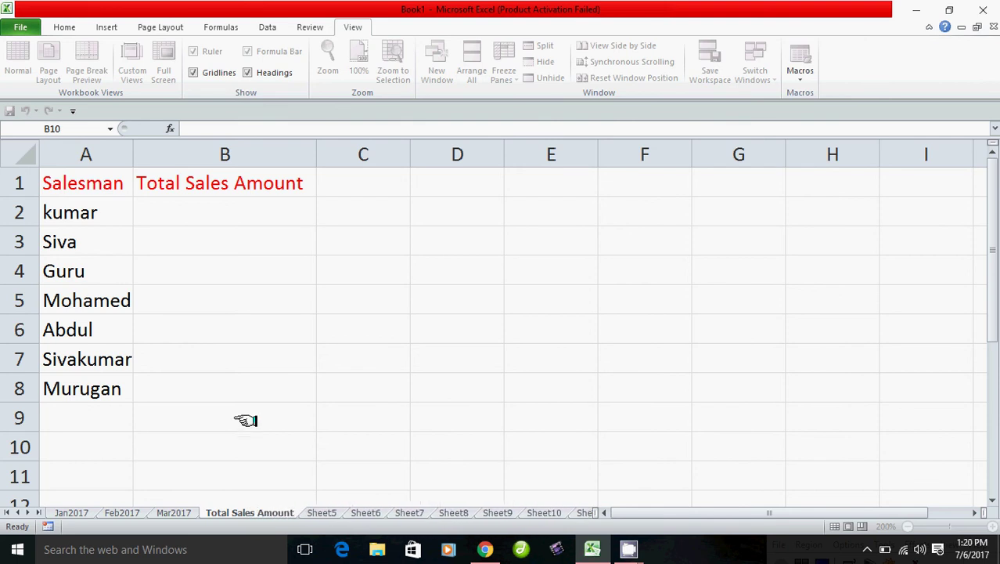
{"action": "left_click", "coordinate": [66, 513]}
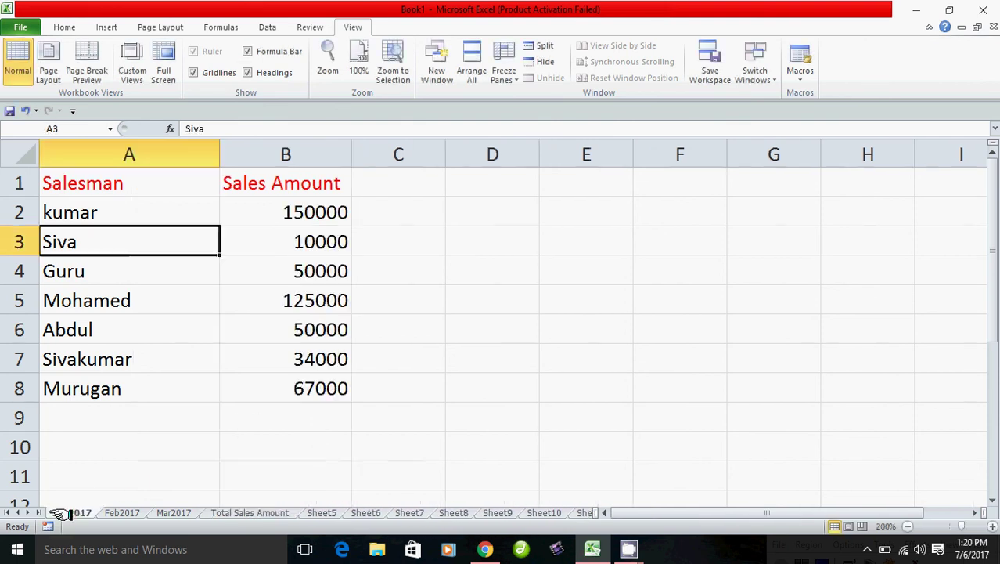
- Look through Feb2017 and Mar2017, then check cells B2–B4 on Total Sales Amount
{"action": "left_click", "coordinate": [125, 513]}
{"action": "left_click", "coordinate": [173, 513]}
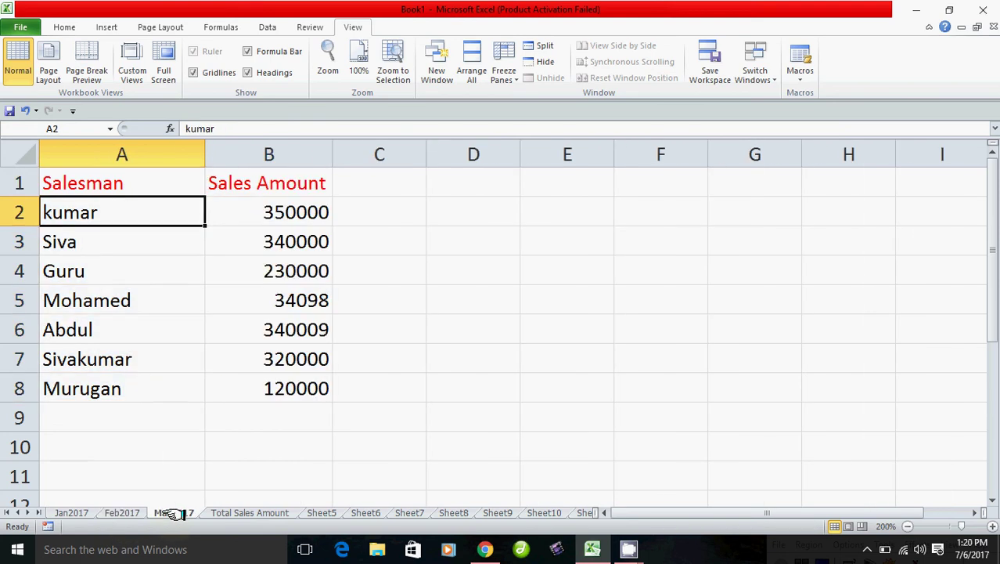
{"action": "left_click", "coordinate": [231, 512]}
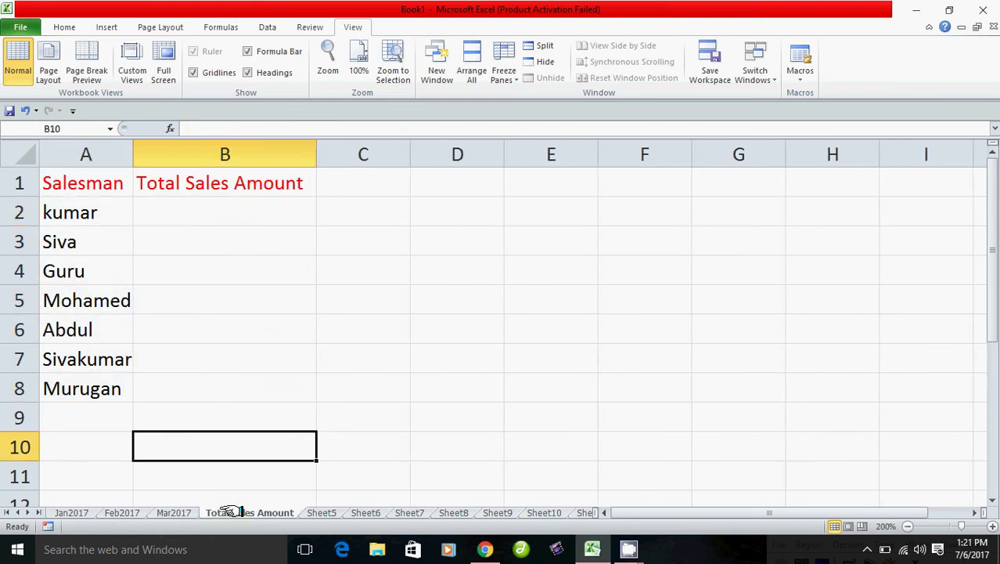
{"action": "left_click", "coordinate": [206, 213]}
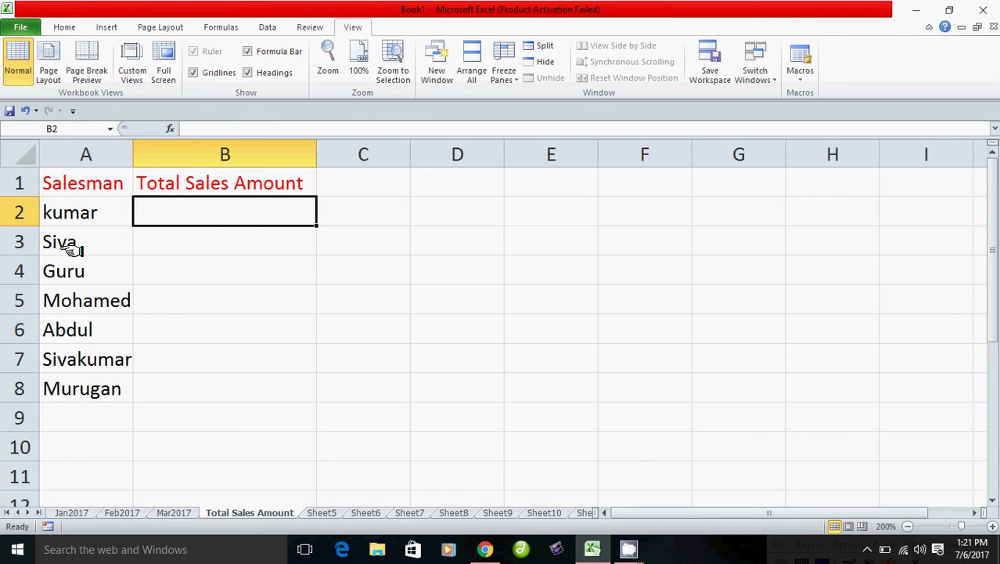
{"action": "left_click", "coordinate": [169, 246]}
{"action": "left_click", "coordinate": [91, 271]}
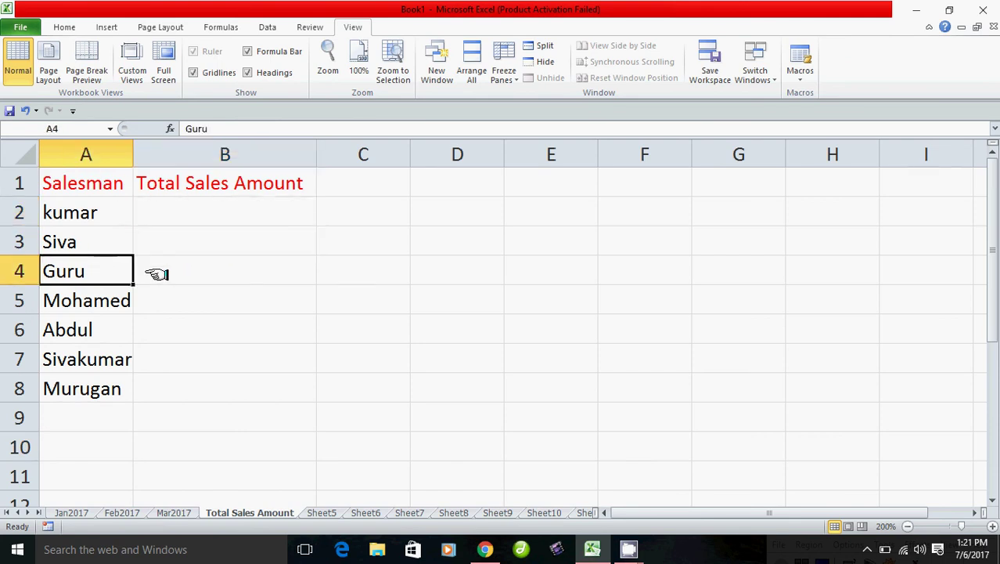
{"action": "left_click", "coordinate": [217, 274]}
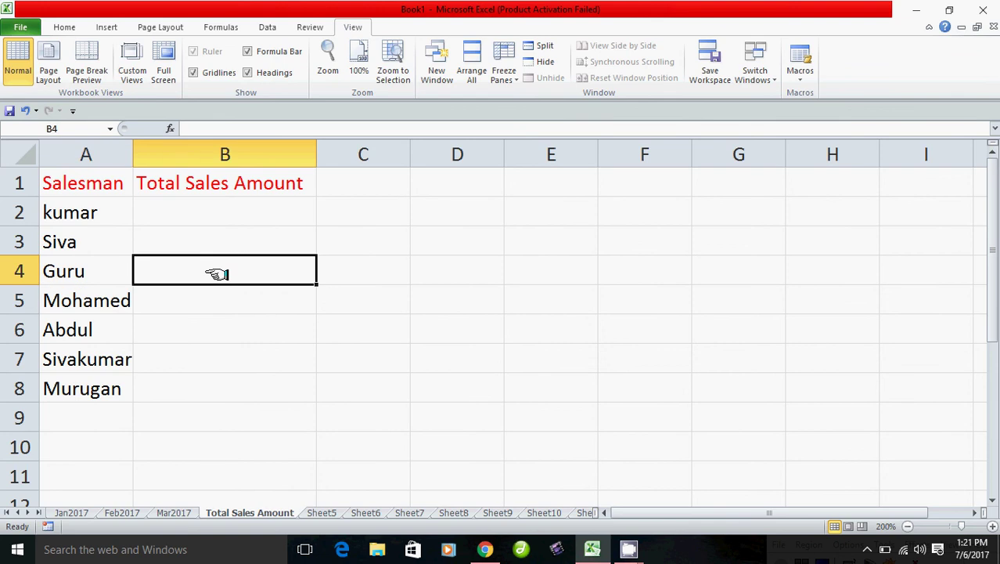
- Look through all three monthly sheets again, then select B2 on Total Sales Amount
{"action": "left_click", "coordinate": [74, 510]}
{"action": "left_click", "coordinate": [119, 512]}
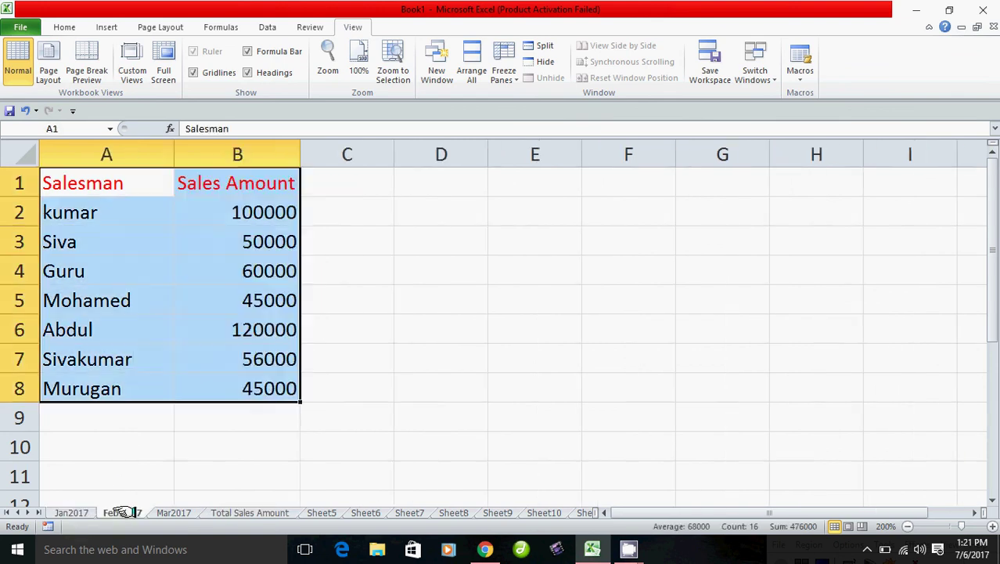
{"action": "left_click", "coordinate": [168, 511]}
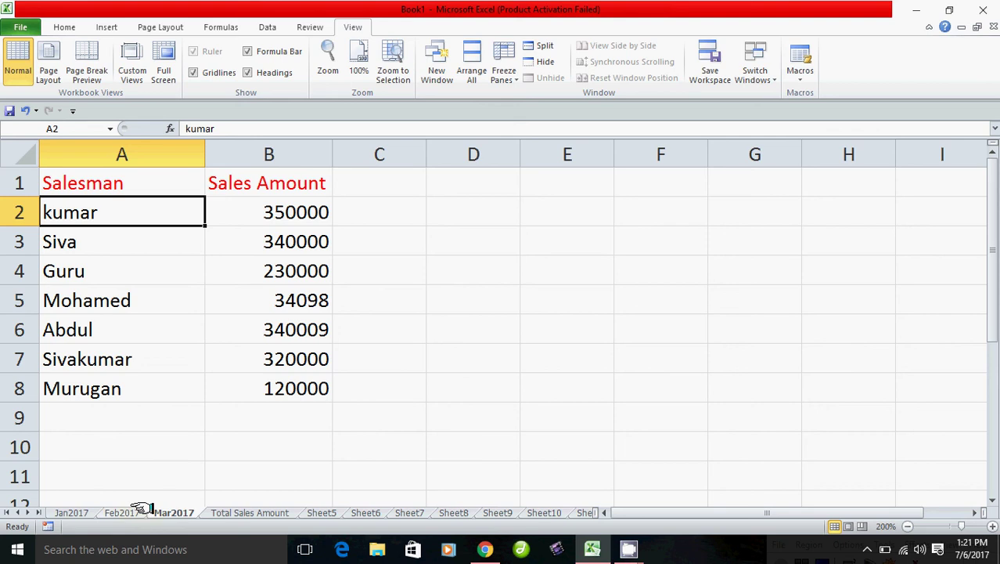
{"action": "left_click", "coordinate": [259, 512]}
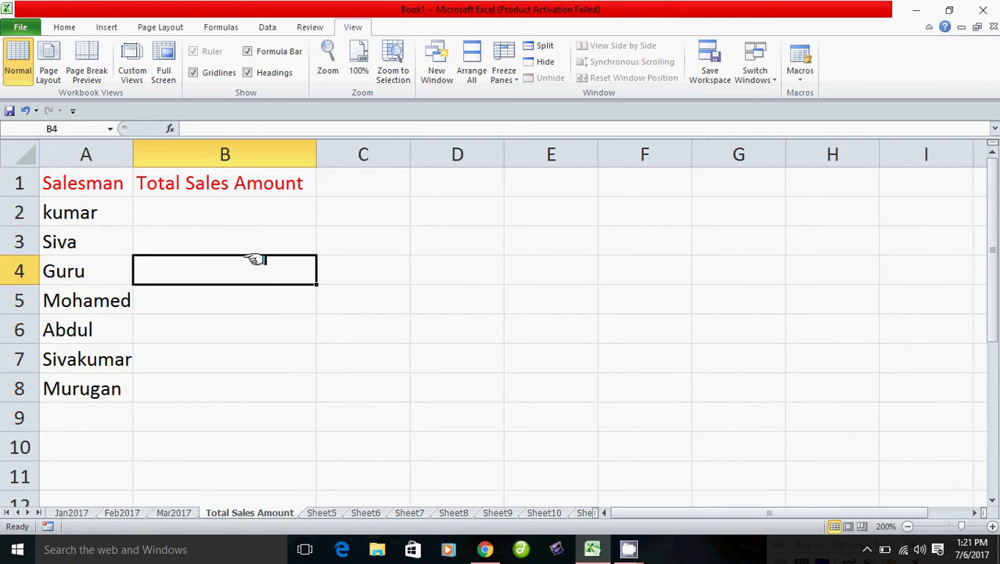
{"action": "left_click", "coordinate": [198, 216]}
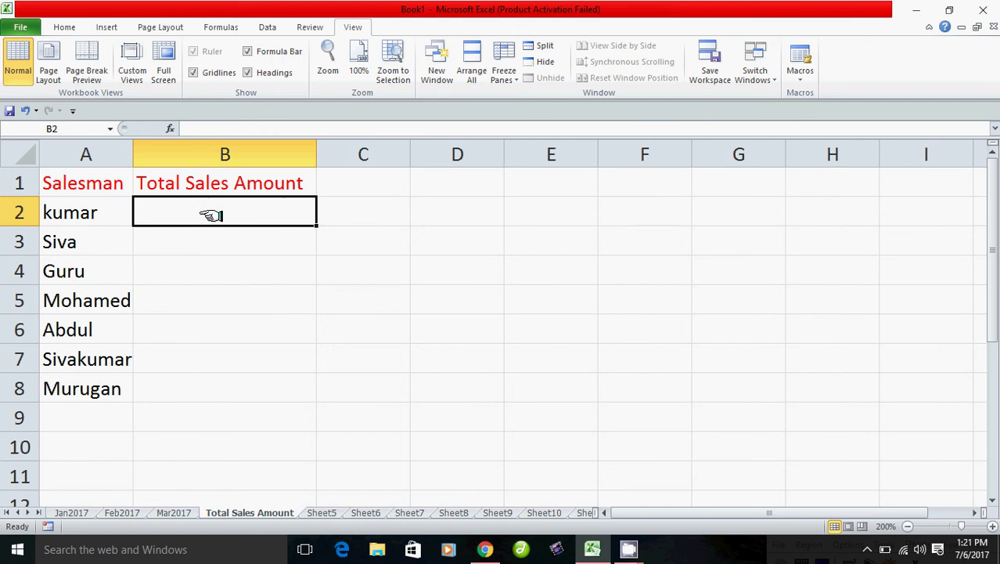
{"action": "left_click", "coordinate": [219, 280]}
{"action": "left_click", "coordinate": [223, 214]}
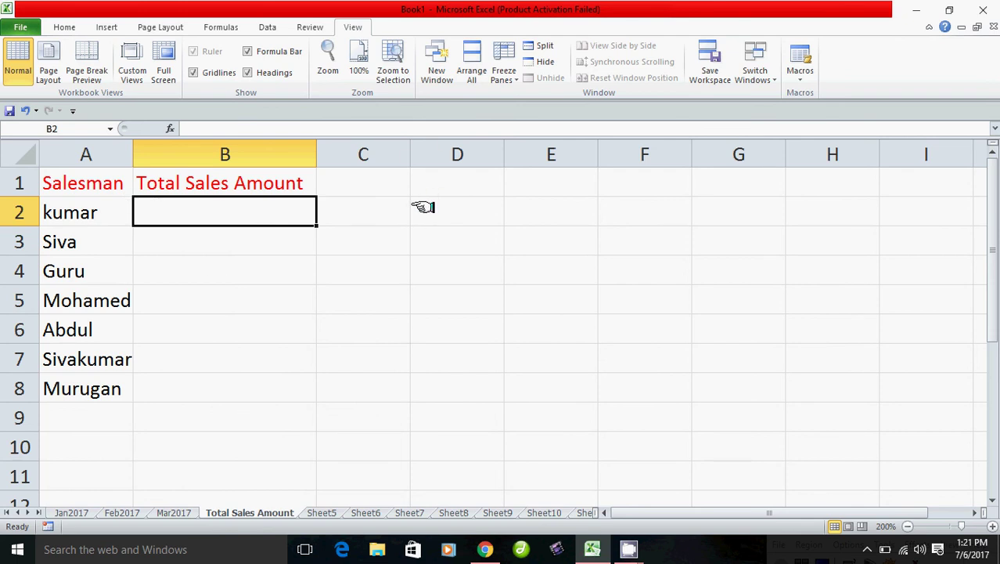
- Open Data > Consolidate and keep Sum as the function
{"action": "left_click", "coordinate": [266, 28]}
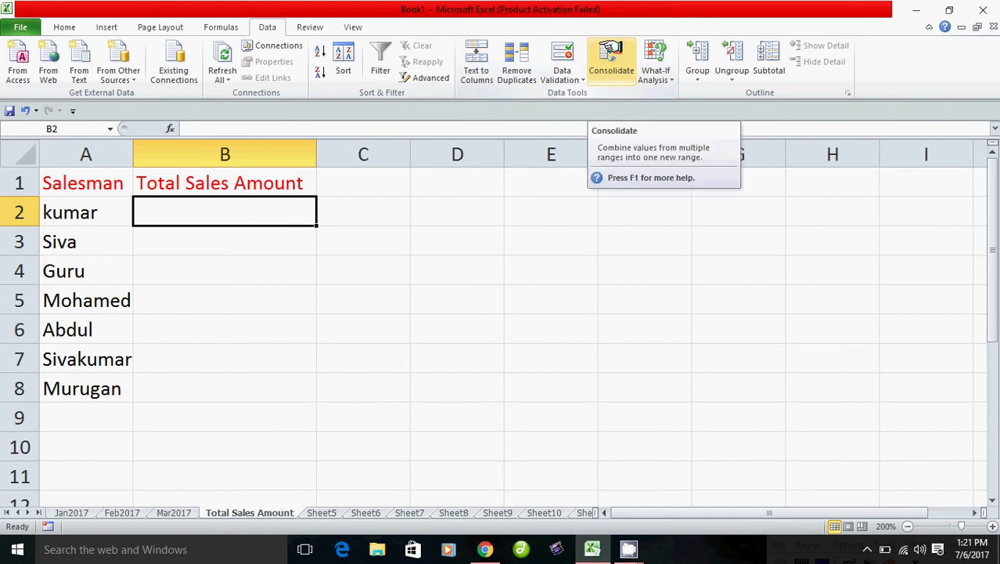
{"action": "left_click", "coordinate": [611, 66]}
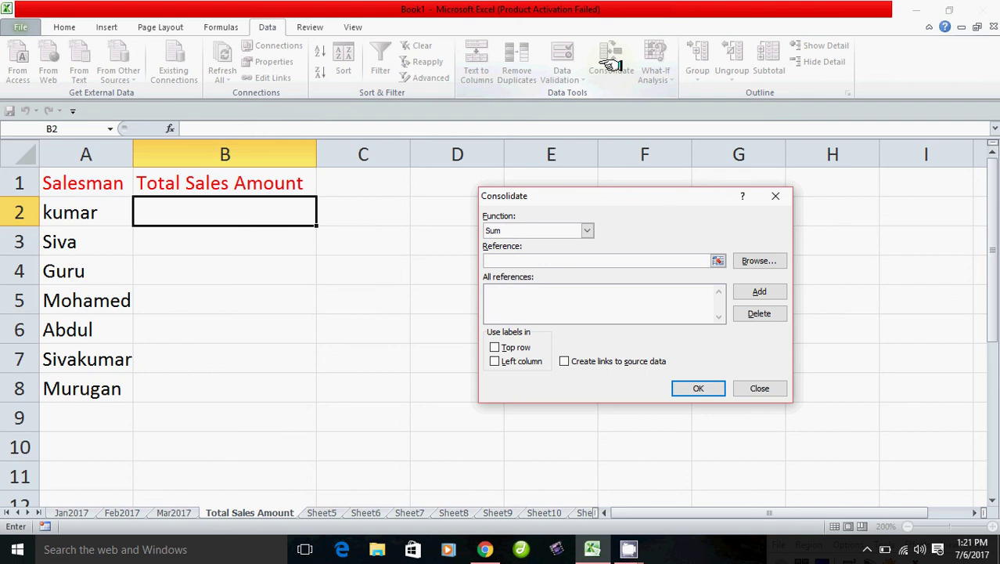
{"action": "left_click", "coordinate": [507, 229]}
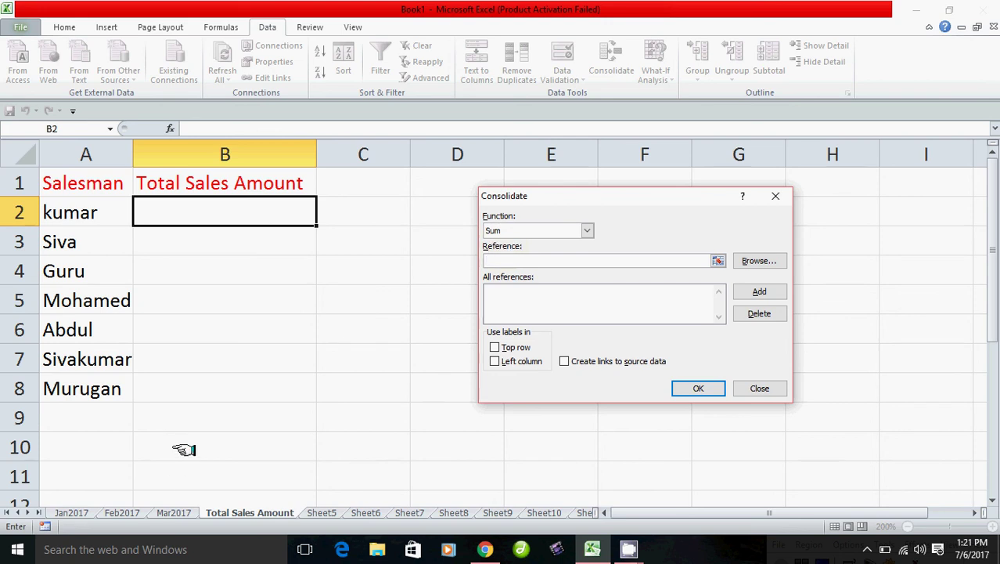
- Add B2:B8 from Jan2017, Feb2017 and Mar2017 as references and apply the Sum consolidation
{"action": "left_click", "coordinate": [62, 513]}
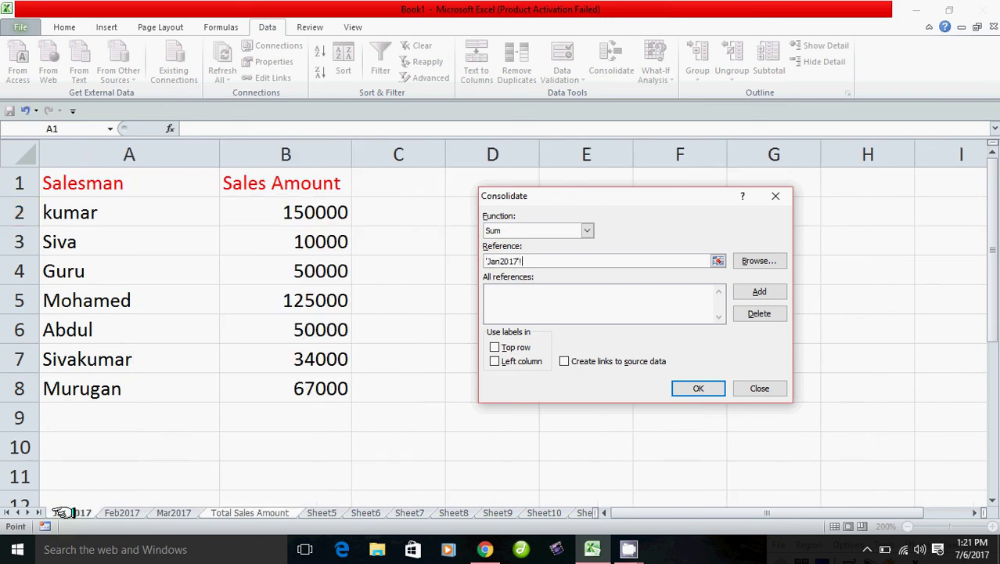
{"action": "left_click_drag", "start_coordinate": [270, 212], "coordinate": [291, 376]}
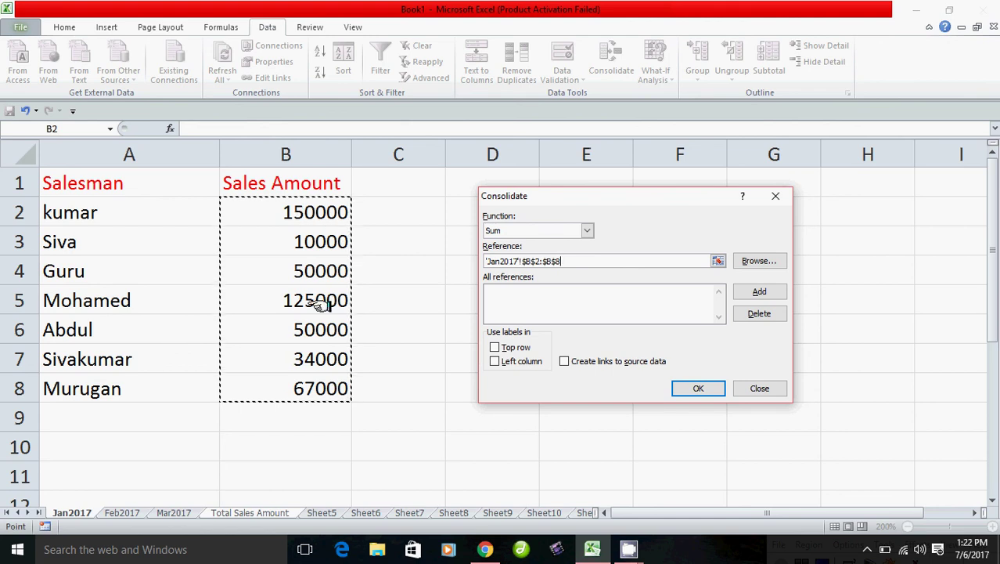
{"action": "left_click", "coordinate": [752, 291]}
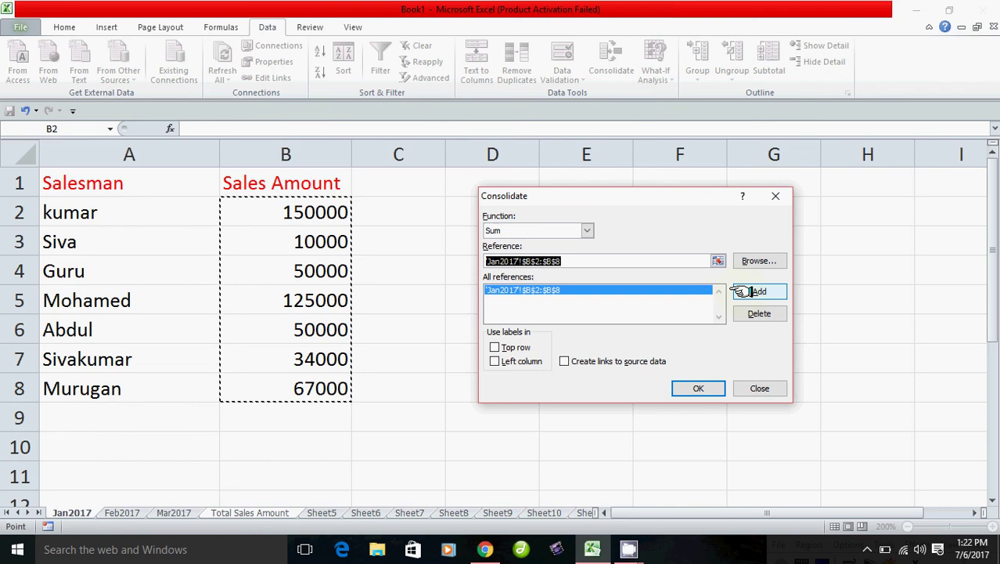
{"action": "left_click", "coordinate": [121, 512]}
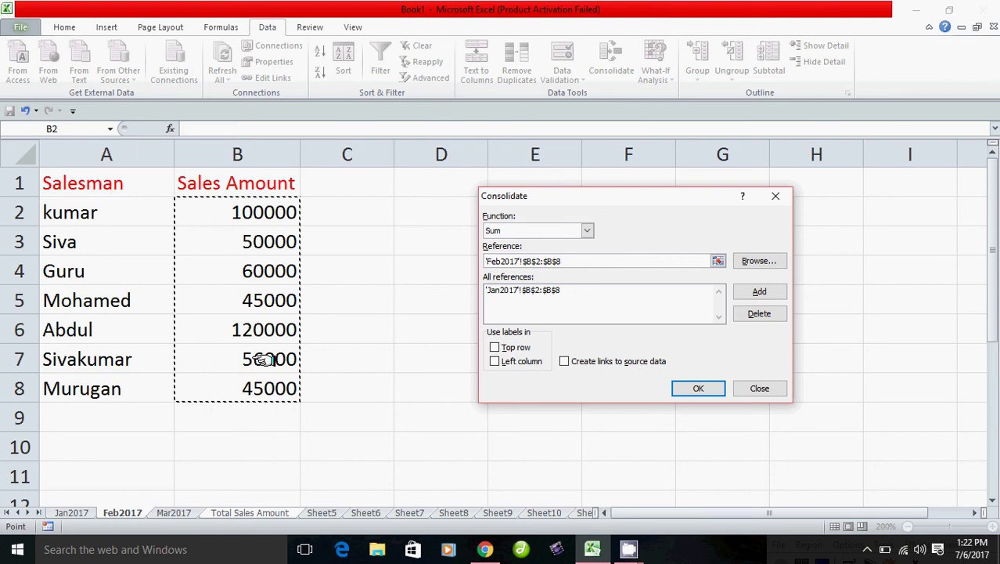
{"action": "left_click", "coordinate": [757, 291]}
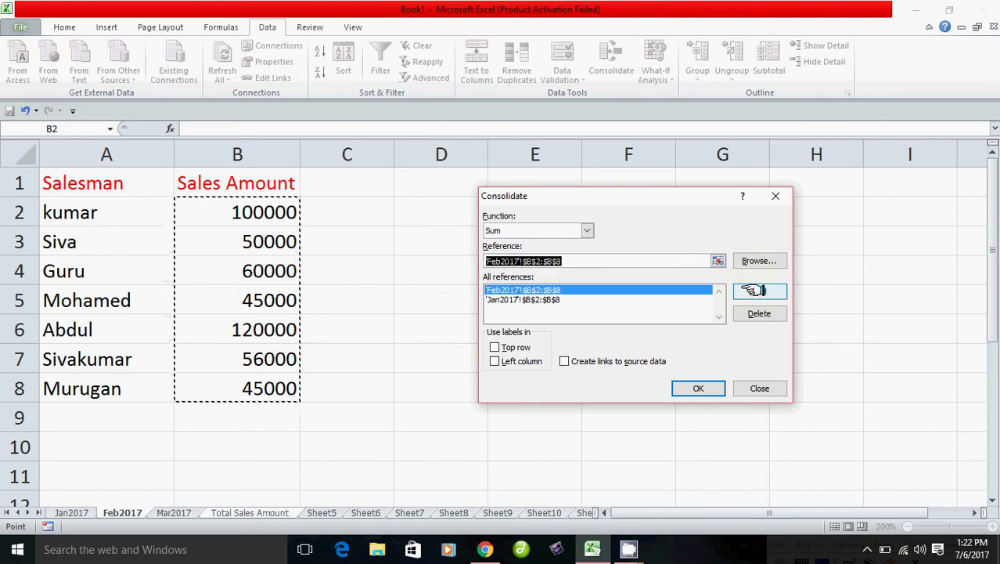
{"action": "left_click", "coordinate": [174, 512]}
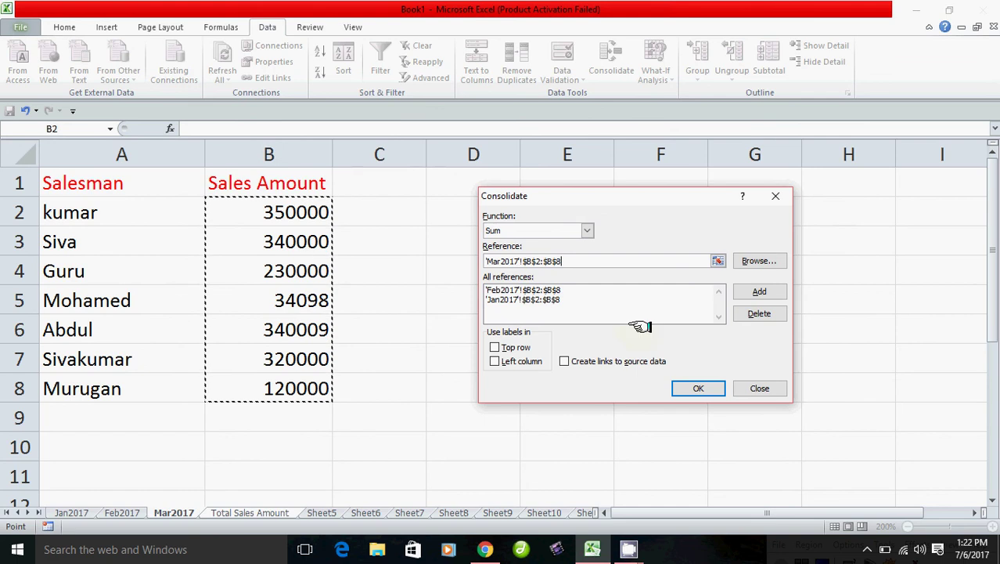
{"action": "left_click", "coordinate": [763, 291]}
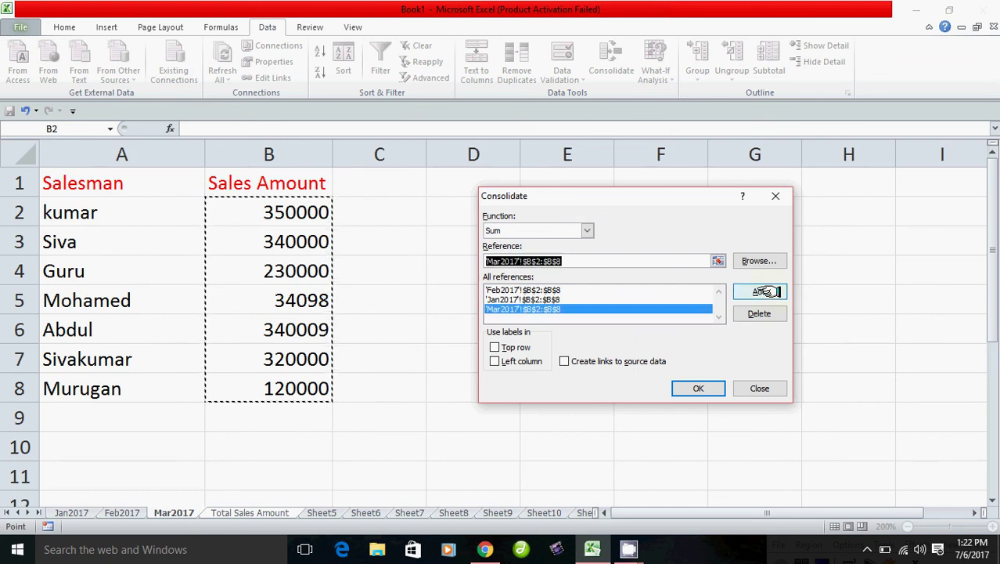
{"action": "left_click", "coordinate": [698, 388]}
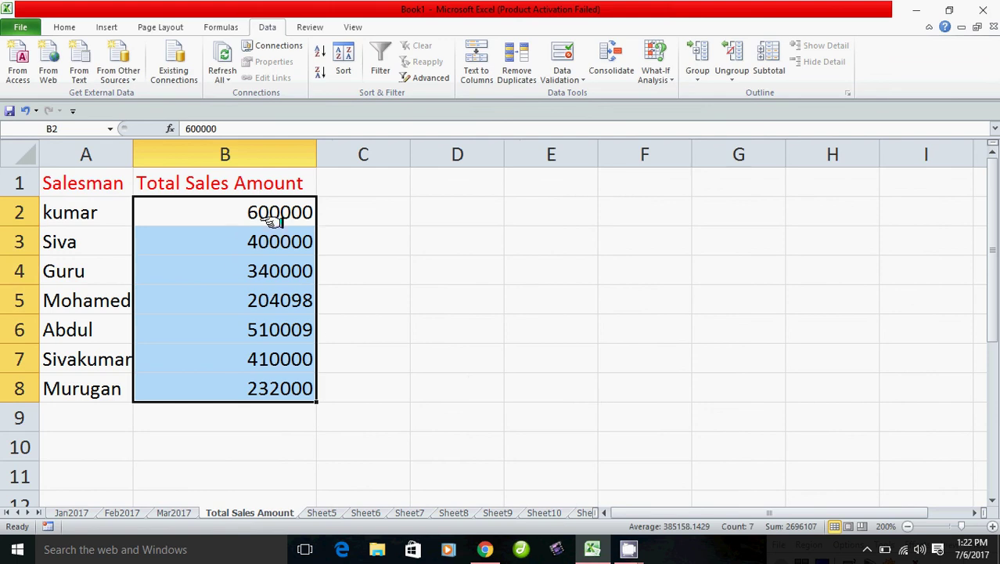
- Delete the consolidated totals in B2:B8
{"action": "left_click", "coordinate": [274, 218]}
{"action": "left_click", "coordinate": [474, 274]}
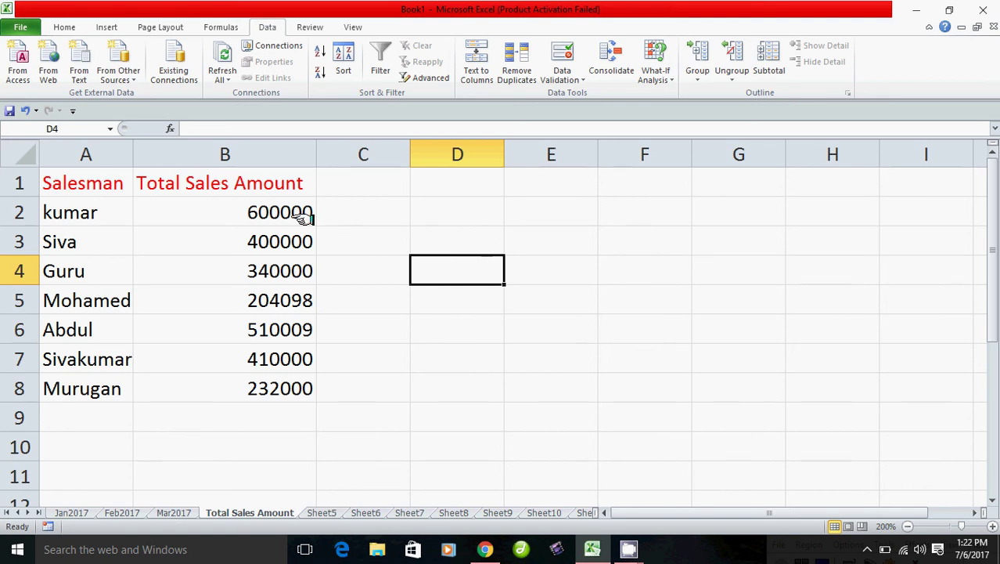
{"action": "left_click_drag", "start_coordinate": [280, 212], "coordinate": [291, 388]}
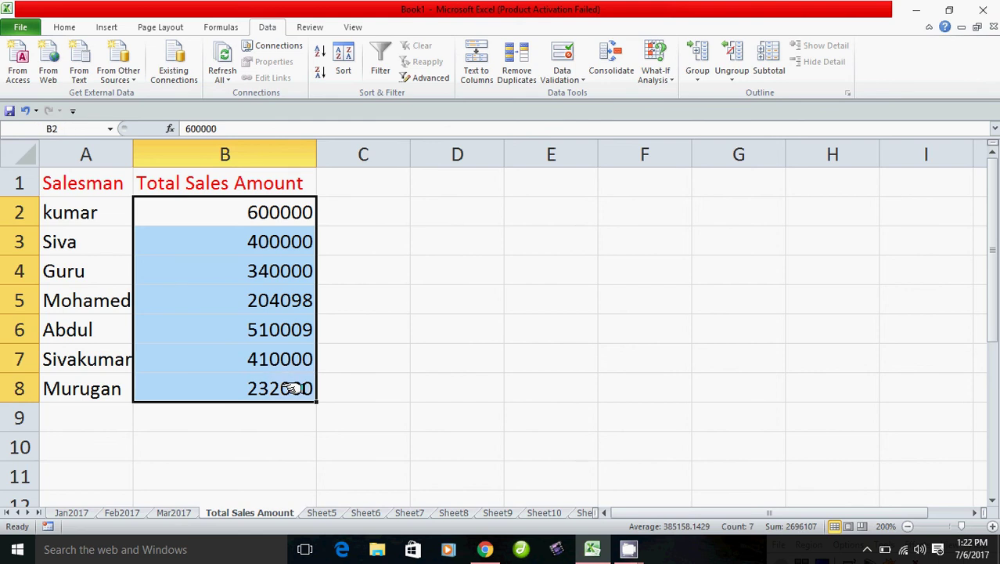
{"action": "key", "text": "Delete"}
{"action": "left_click", "coordinate": [324, 417]}
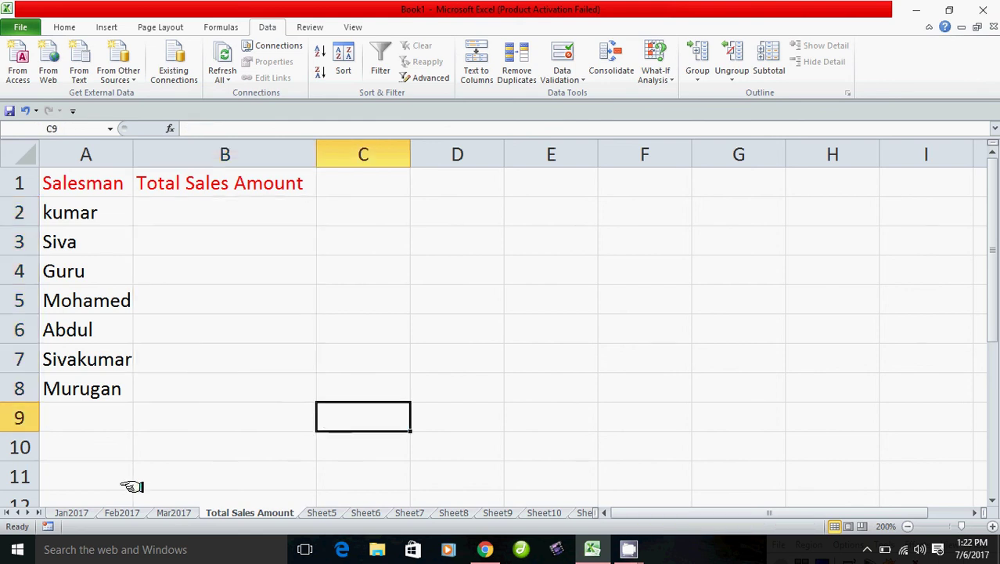
- Look through Jan2017, Feb2017 and Mar2017, then return to Total Sales Amount
{"action": "left_click", "coordinate": [87, 509]}
{"action": "left_click", "coordinate": [113, 510]}
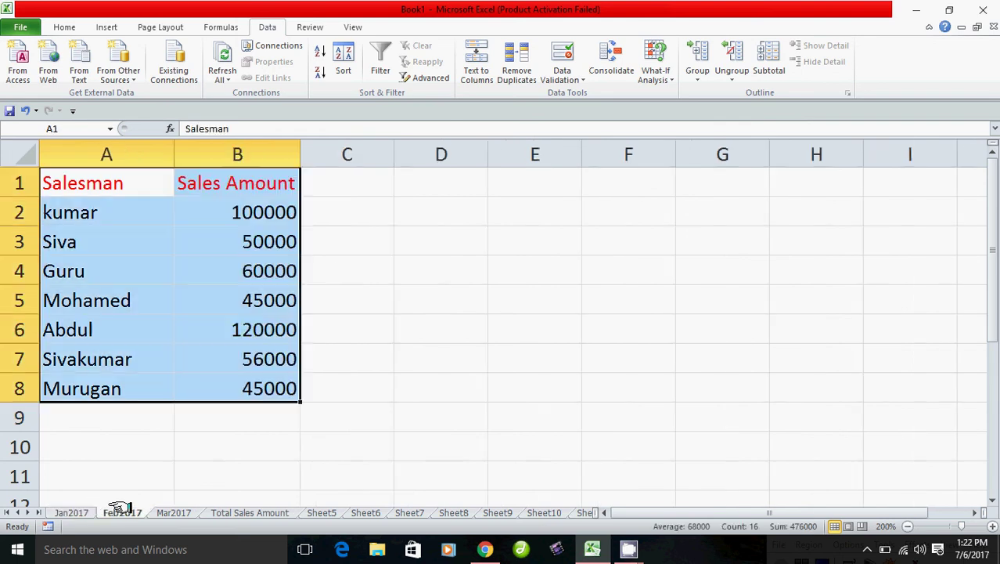
{"action": "left_click", "coordinate": [172, 510]}
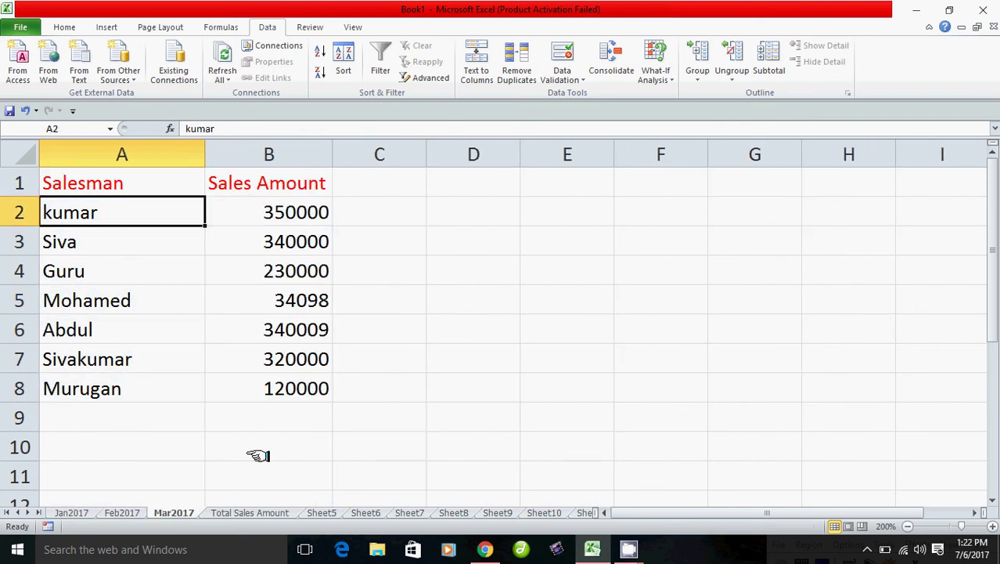
{"action": "left_click", "coordinate": [258, 513]}
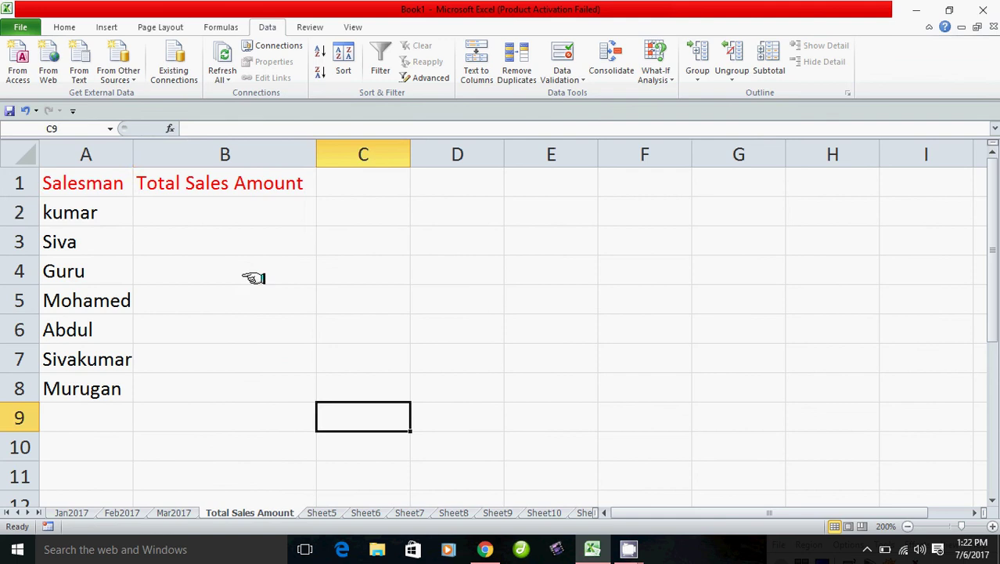
- With B2 selected, reopen Consolidate and delete the Feb2017, Jan2017 and Mar2017 references
{"action": "left_click", "coordinate": [253, 212]}
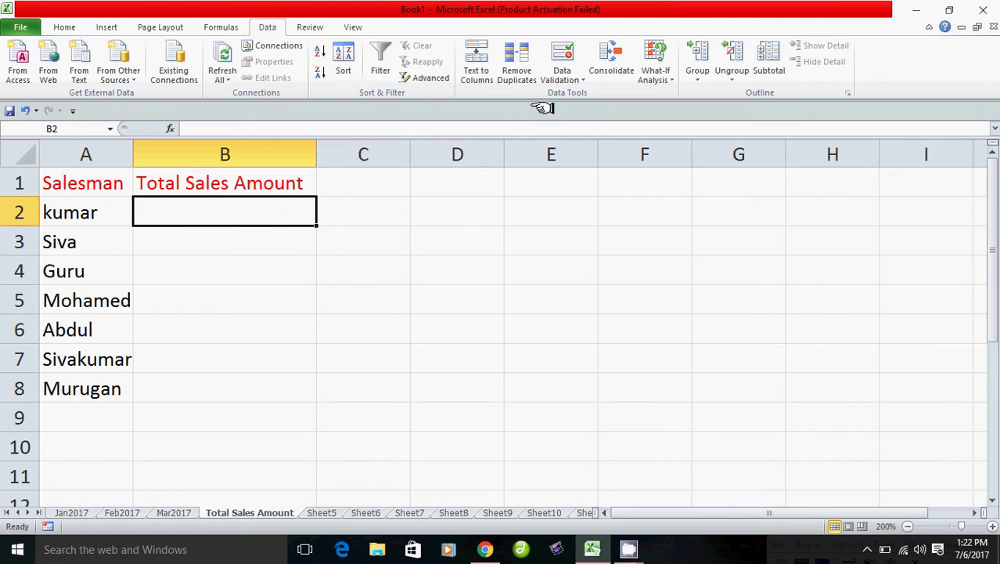
{"action": "left_click", "coordinate": [619, 67]}
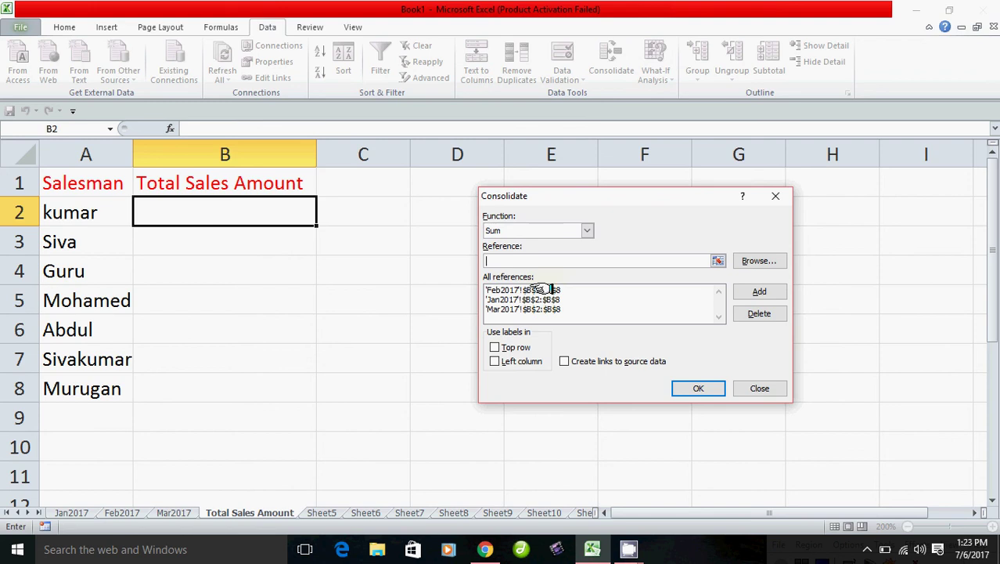
{"action": "left_click", "coordinate": [548, 290]}
{"action": "left_click", "coordinate": [548, 299]}
{"action": "left_click", "coordinate": [554, 290]}
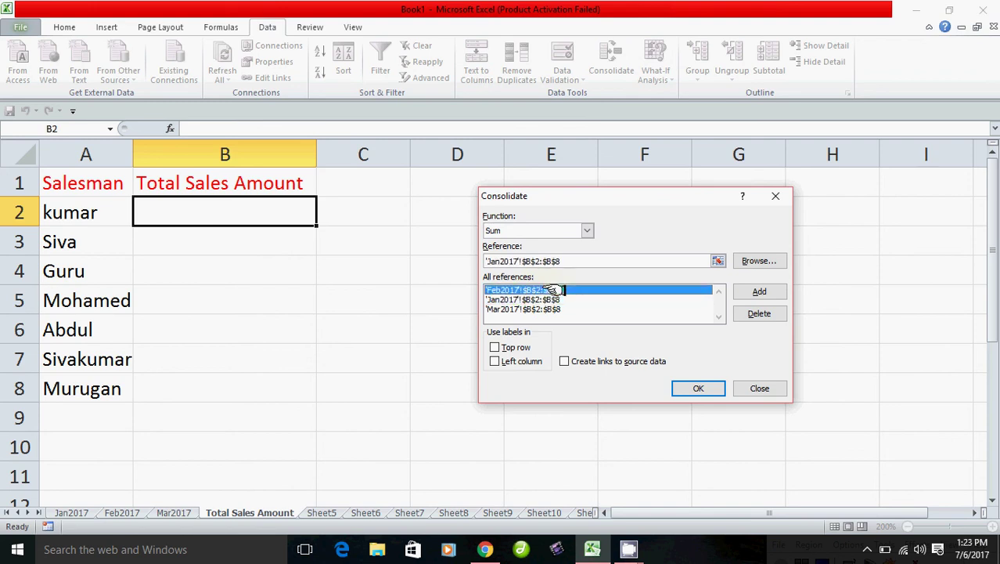
{"action": "left_click", "coordinate": [750, 313]}
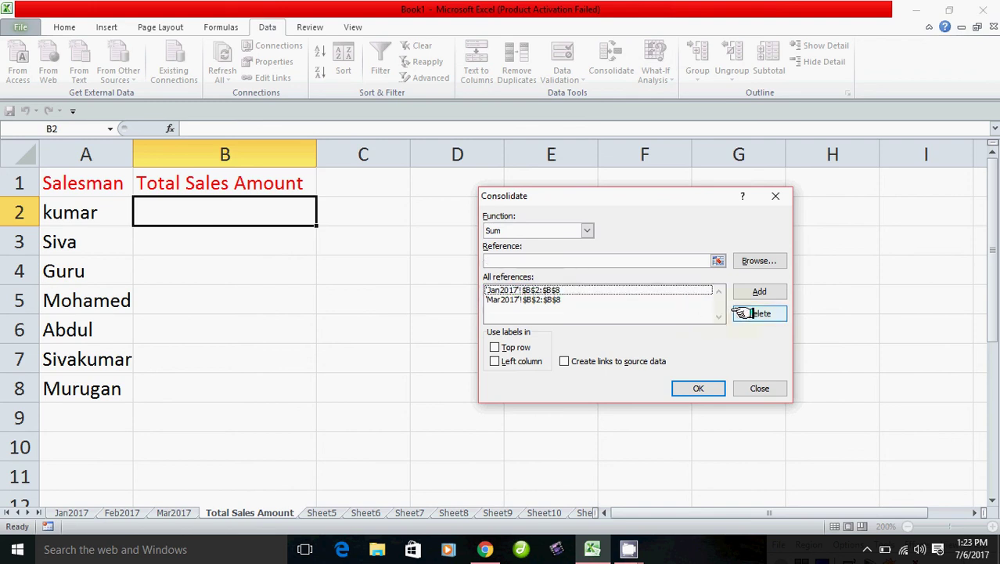
{"action": "left_click", "coordinate": [585, 289]}
{"action": "left_click", "coordinate": [749, 314]}
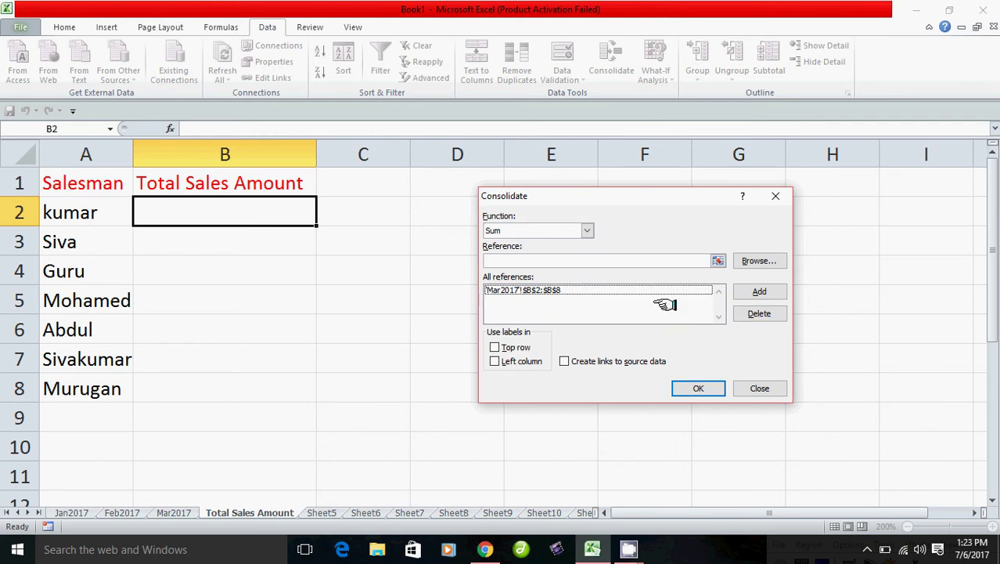
{"action": "left_click", "coordinate": [644, 290]}
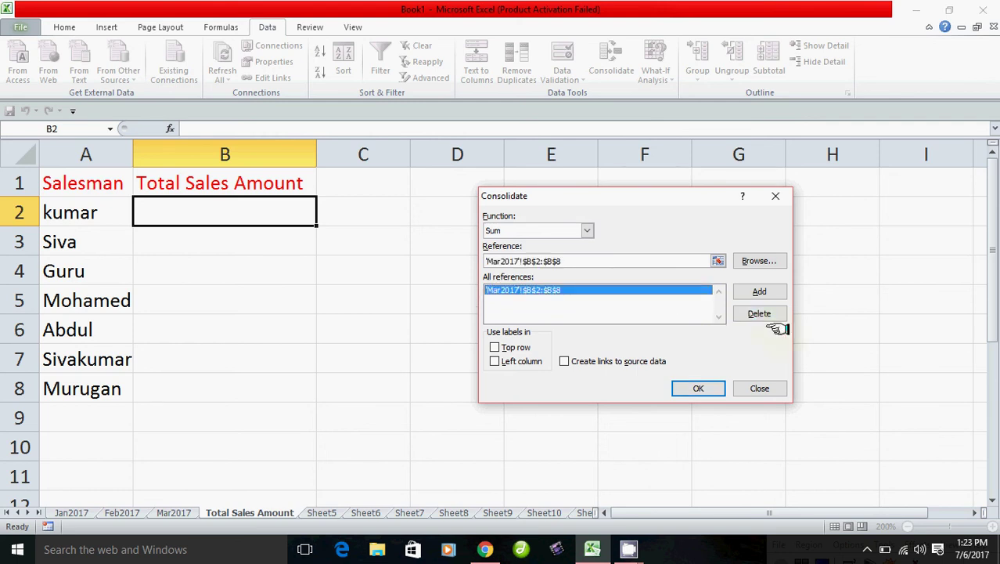
{"action": "left_click", "coordinate": [757, 314]}
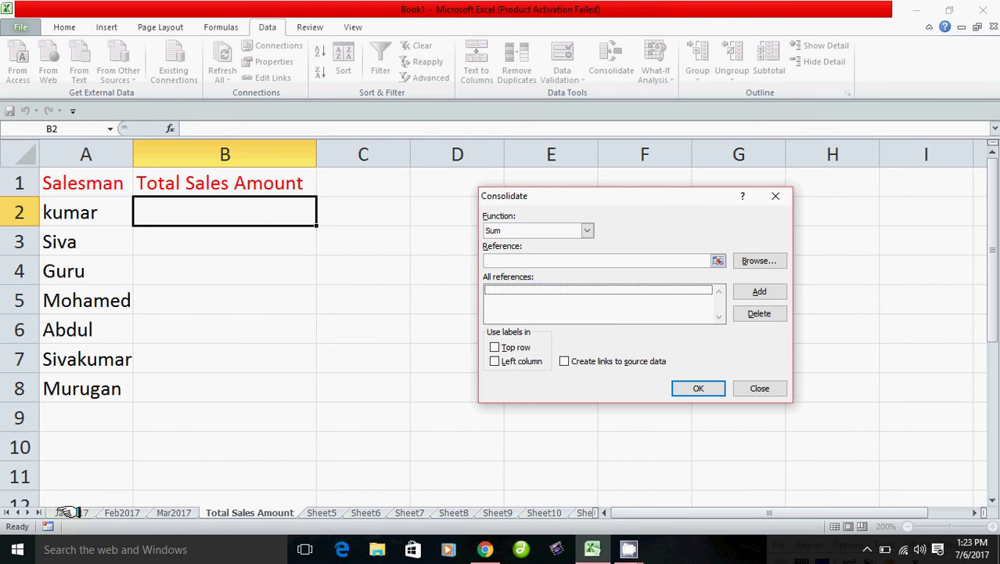
- Add B2:B8 from Jan2017, Feb2017 and Mar2017 as consolidation references
{"action": "left_click", "coordinate": [553, 259]}
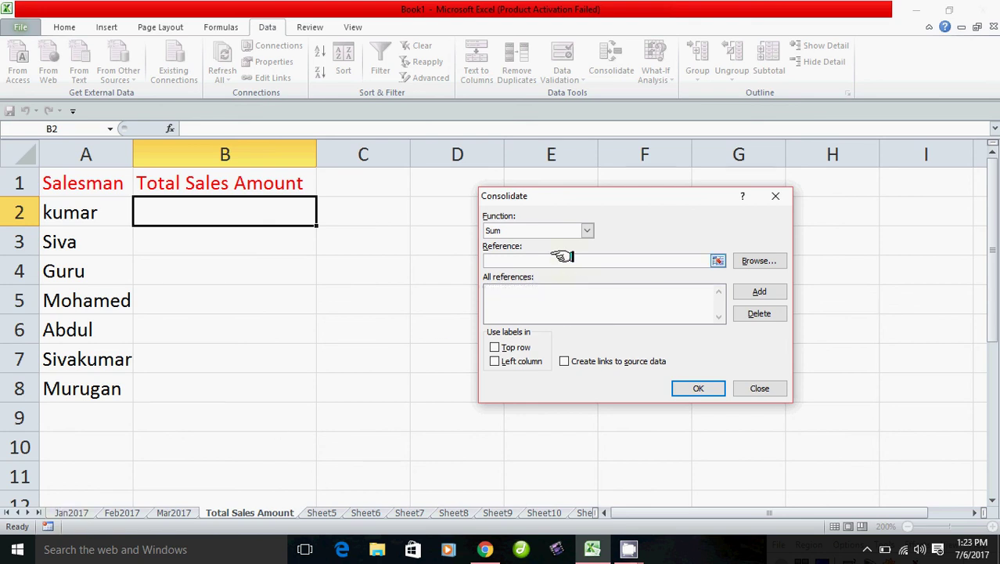
{"action": "left_click", "coordinate": [72, 512]}
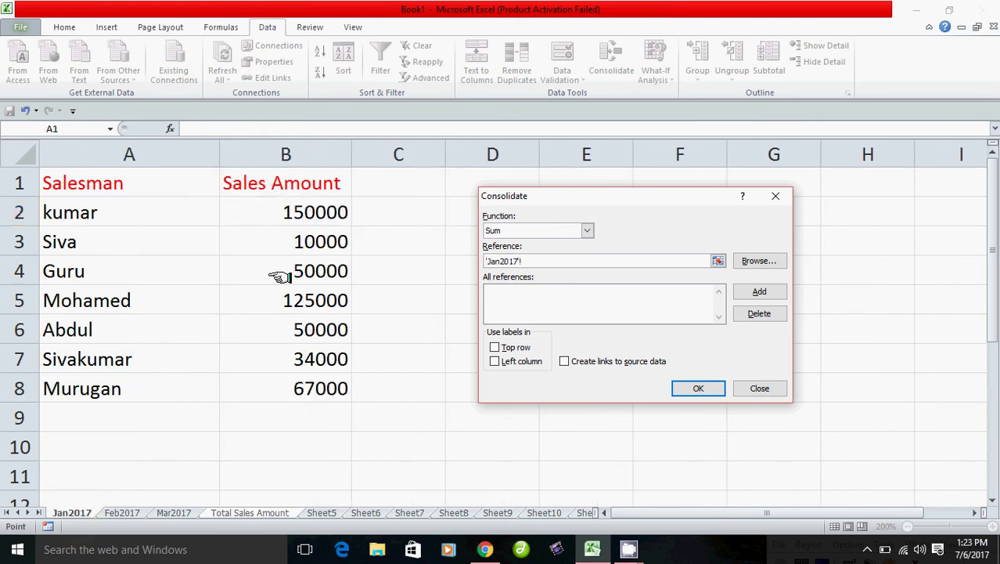
{"action": "left_click_drag", "start_coordinate": [297, 213], "coordinate": [308, 388]}
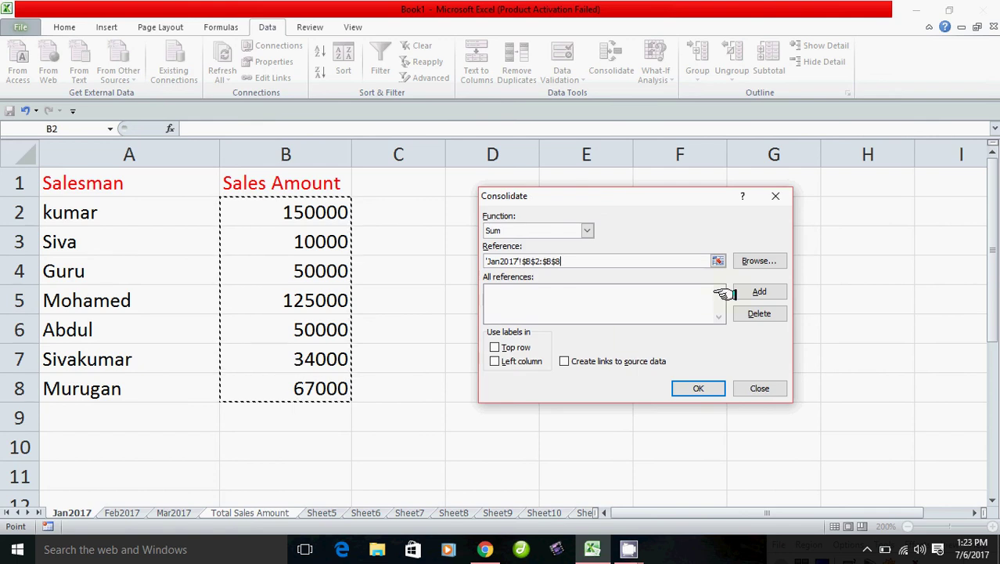
{"action": "left_click", "coordinate": [747, 291]}
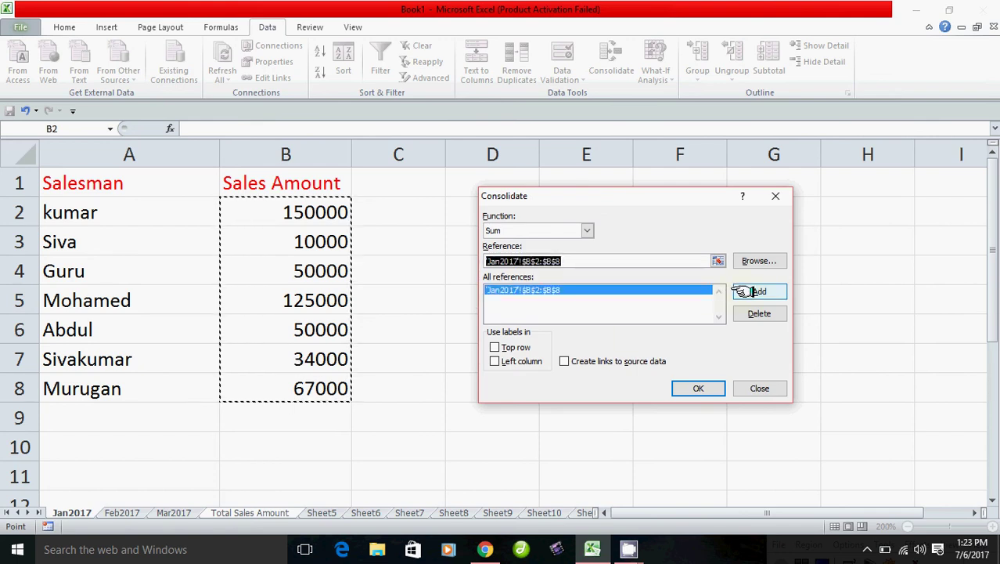
{"action": "left_click", "coordinate": [121, 515]}
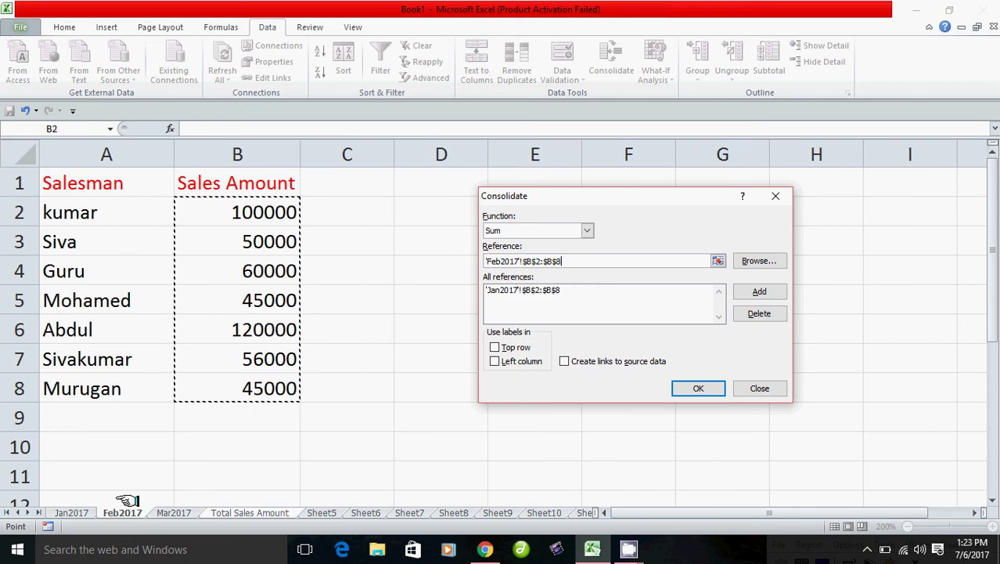
{"action": "left_click", "coordinate": [745, 292]}
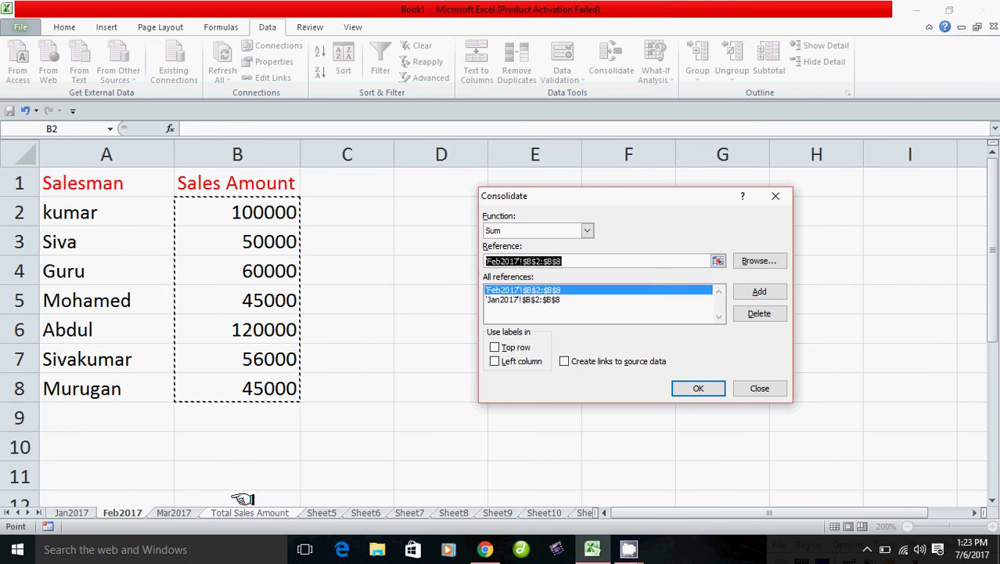
{"action": "left_click", "coordinate": [173, 513]}
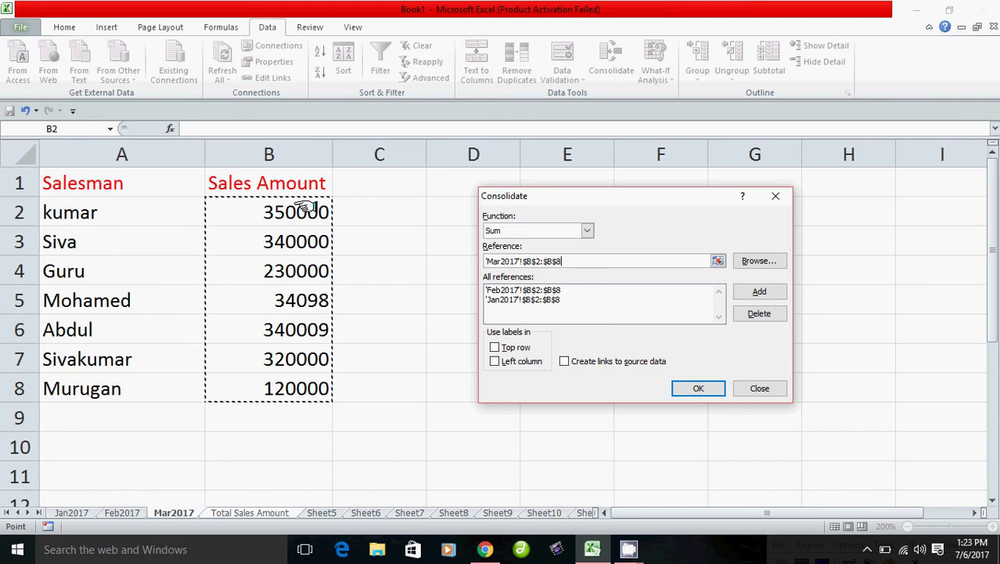
{"action": "left_click", "coordinate": [770, 292]}
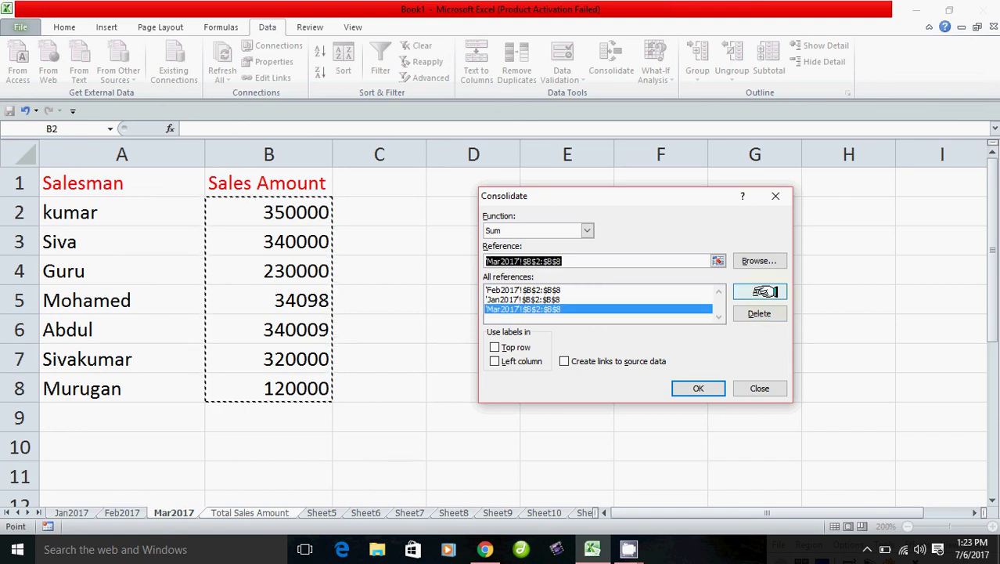
- Apply the consolidation and check the summed totals in B2:B8, e.g. 600000 for kumar
{"action": "left_click", "coordinate": [705, 386]}
{"action": "left_click", "coordinate": [350, 324]}
{"action": "left_click_drag", "start_coordinate": [270, 211], "coordinate": [268, 384]}
{"action": "left_click", "coordinate": [366, 385]}
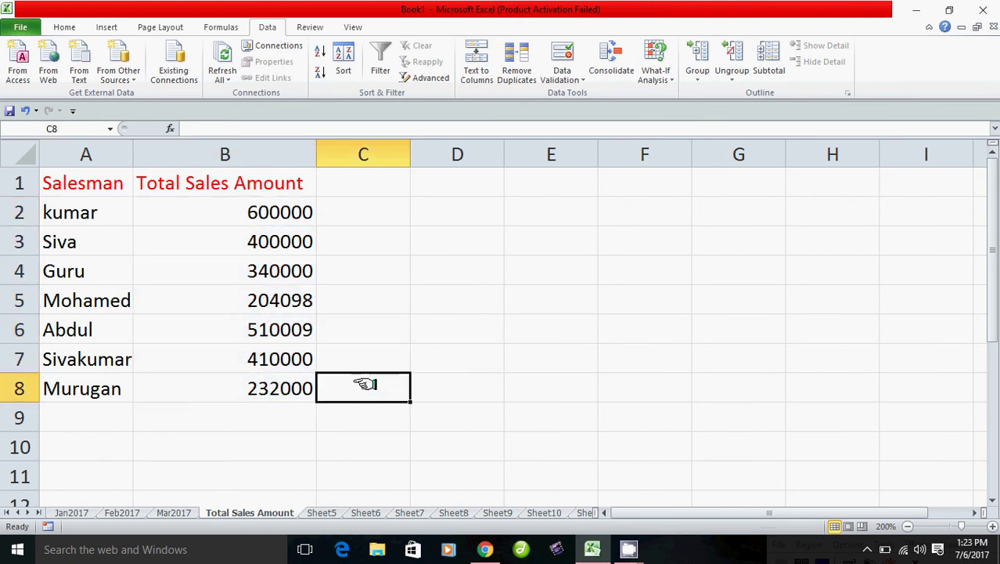